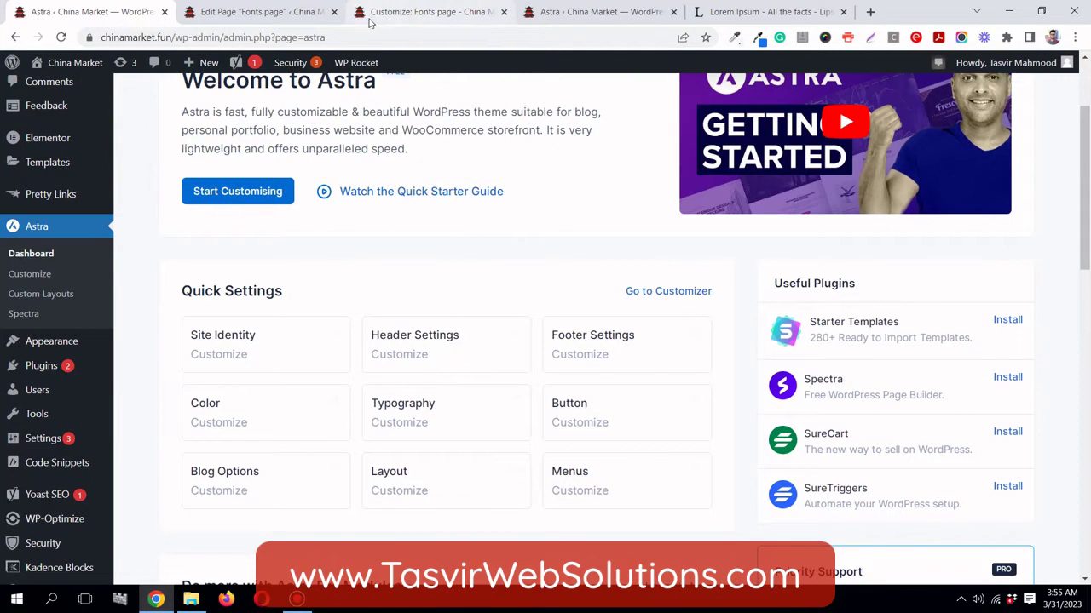
- Switch to the block editor tab for the 'Fonts page'
{"action": "left_click", "coordinate": [283, 17]}
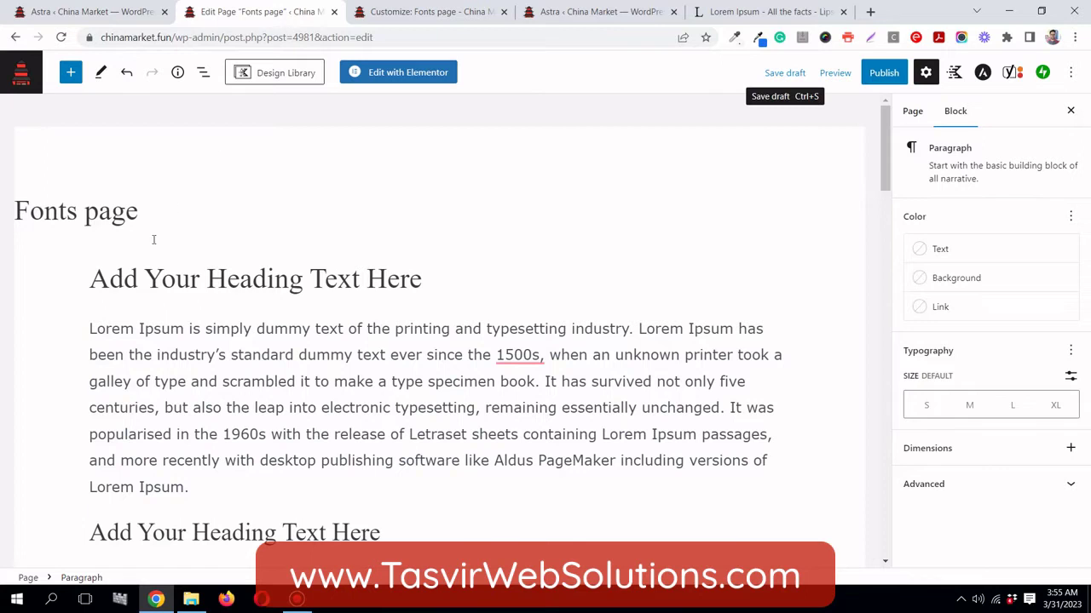
- Inspect the page's three headings and their Lorem Ipsum paragraphs to check heading levels
{"action": "left_click", "coordinate": [141, 285]}
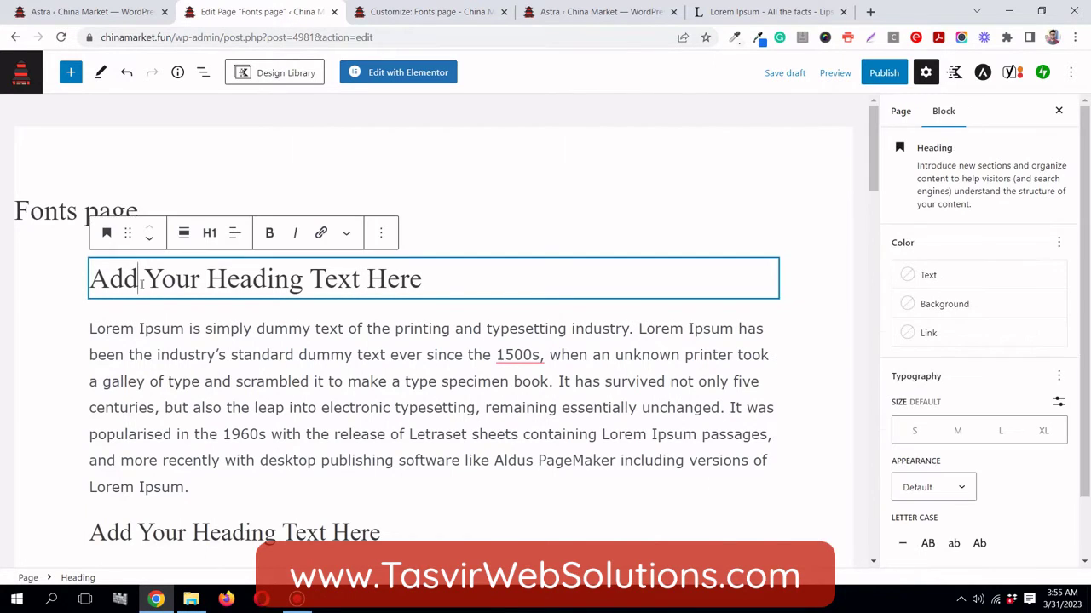
{"action": "left_click", "coordinate": [278, 356]}
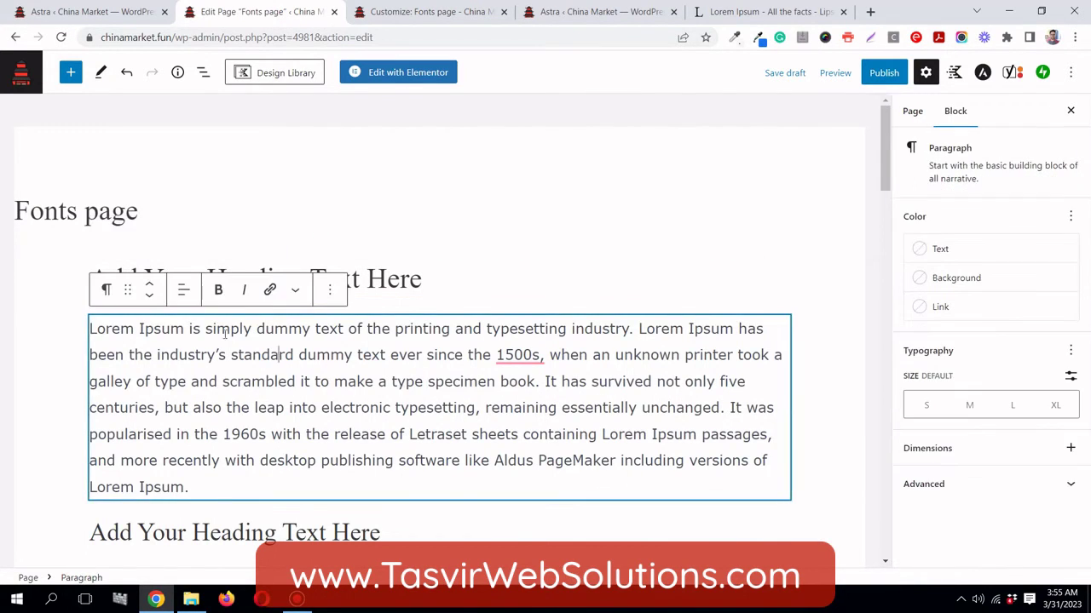
{"action": "scroll", "coordinate": [170, 309], "scroll_direction": "down", "scroll_amount": 3}
{"action": "left_click", "coordinate": [307, 324]}
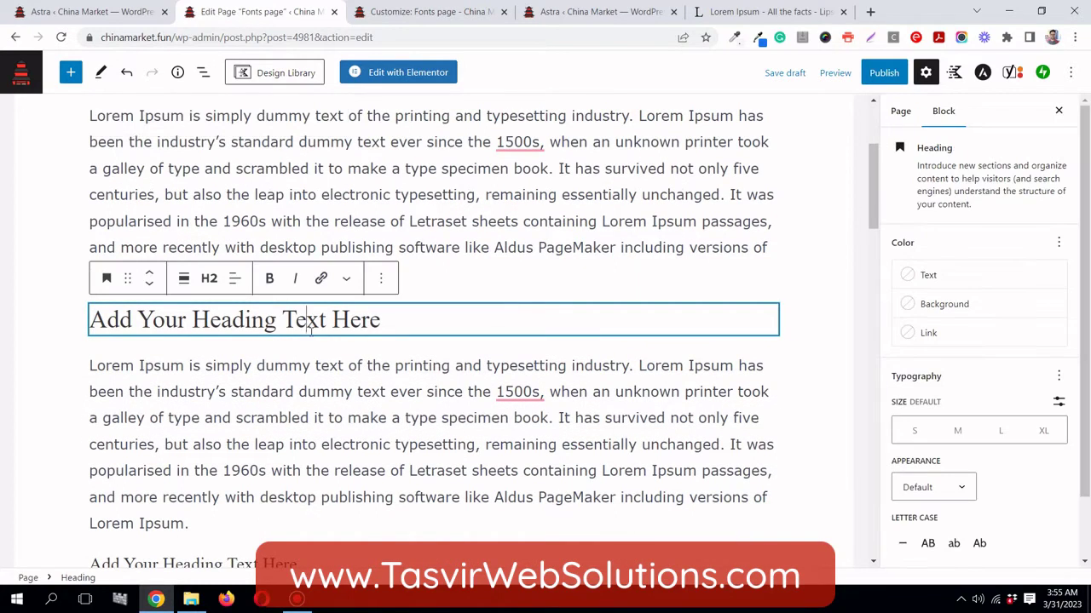
{"action": "scroll", "coordinate": [274, 324], "scroll_direction": "down", "scroll_amount": 1}
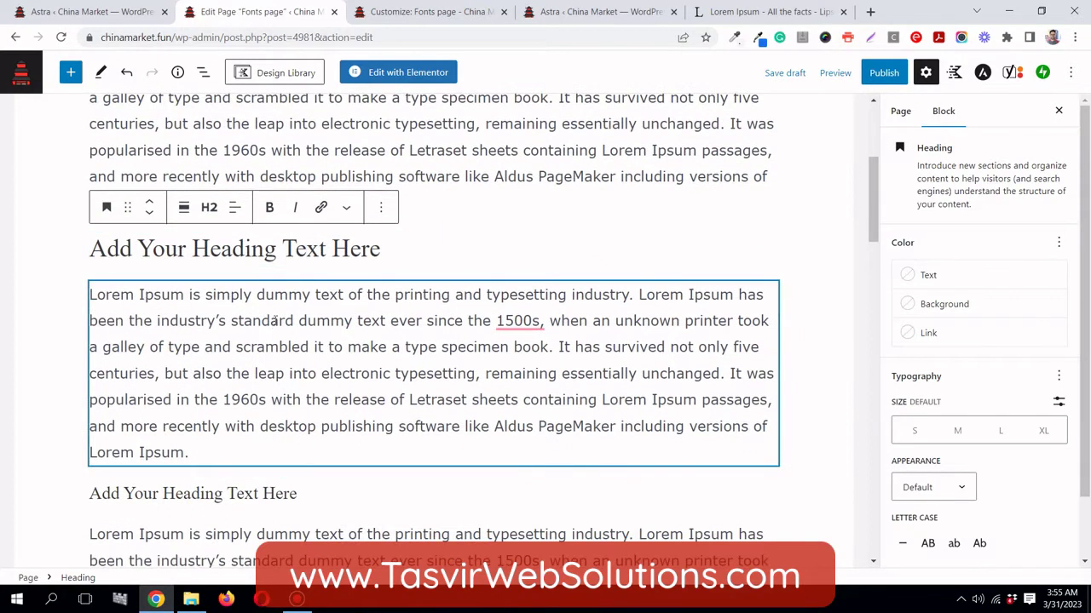
{"action": "left_click", "coordinate": [275, 320]}
{"action": "scroll", "coordinate": [256, 336], "scroll_direction": "down", "scroll_amount": 2}
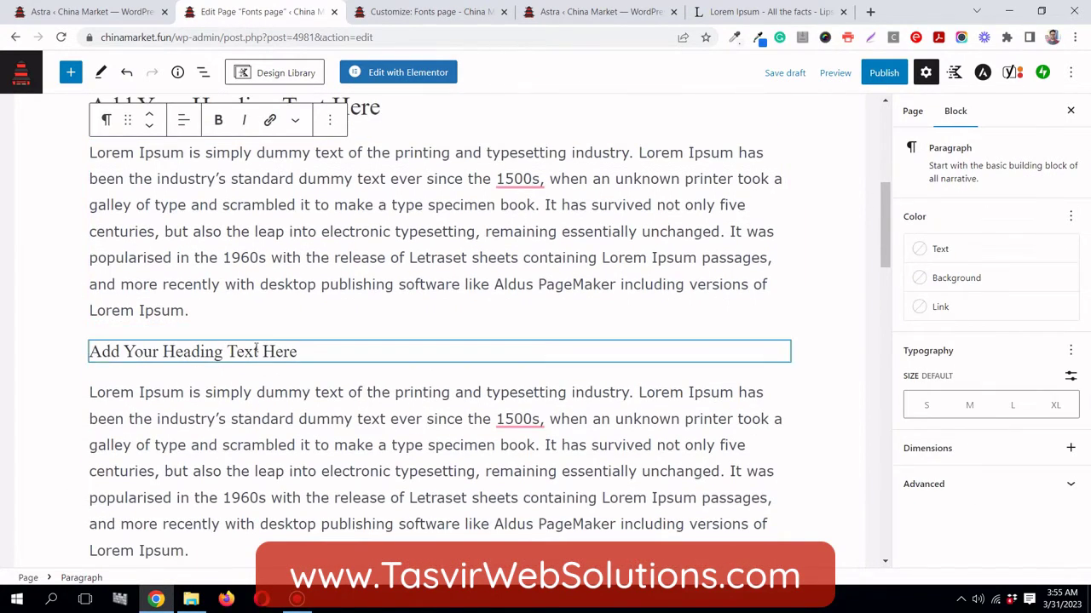
{"action": "left_click", "coordinate": [256, 351]}
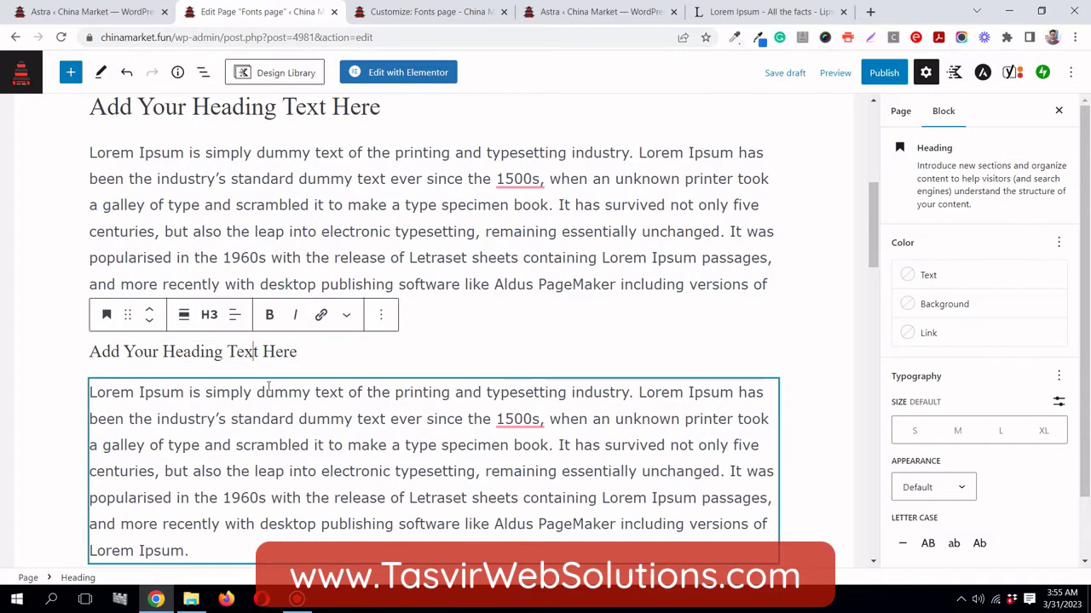
- Save the page as a draft, restore the deleted third heading, and show the fonts-page URL settings
{"action": "key", "text": "shift+alt+z"}
{"action": "left_click", "coordinate": [784, 73]}
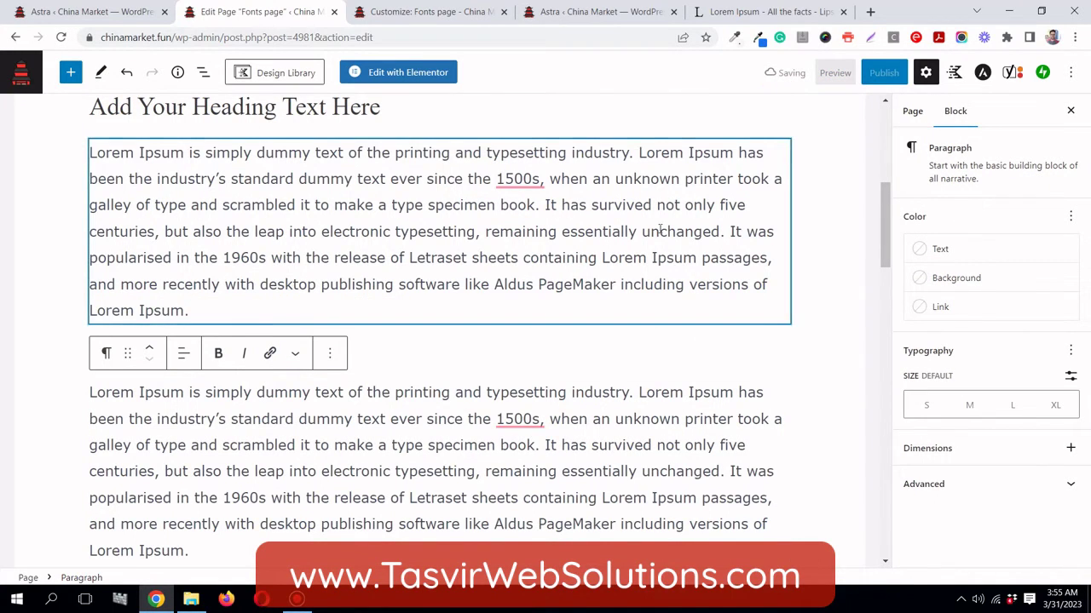
{"action": "key", "text": "ctrl+z"}
{"action": "scroll", "coordinate": [767, 213], "scroll_direction": "up", "scroll_amount": 2}
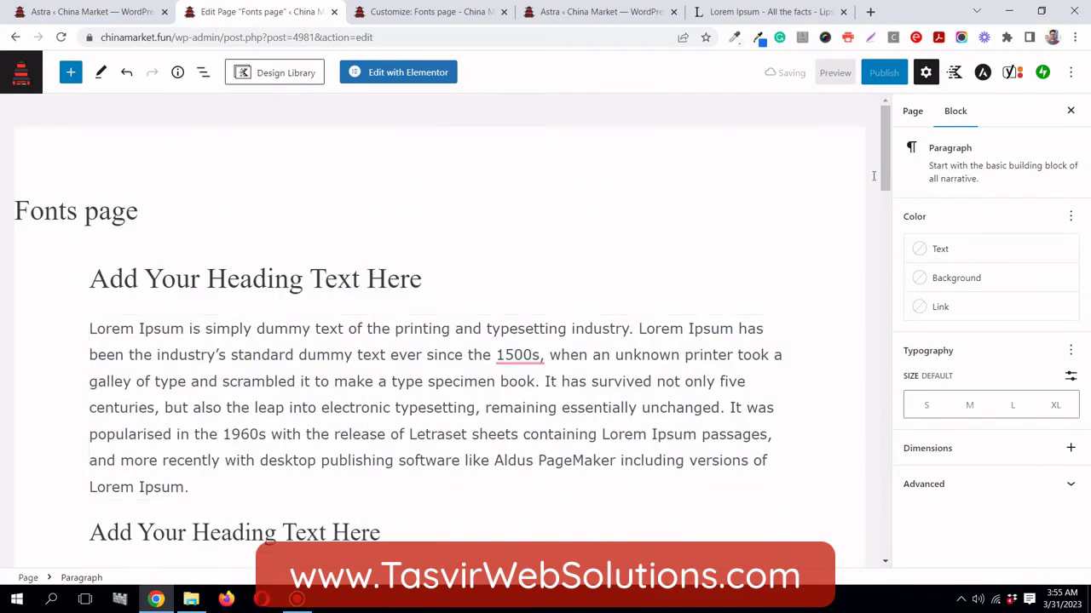
{"action": "left_click", "coordinate": [912, 122]}
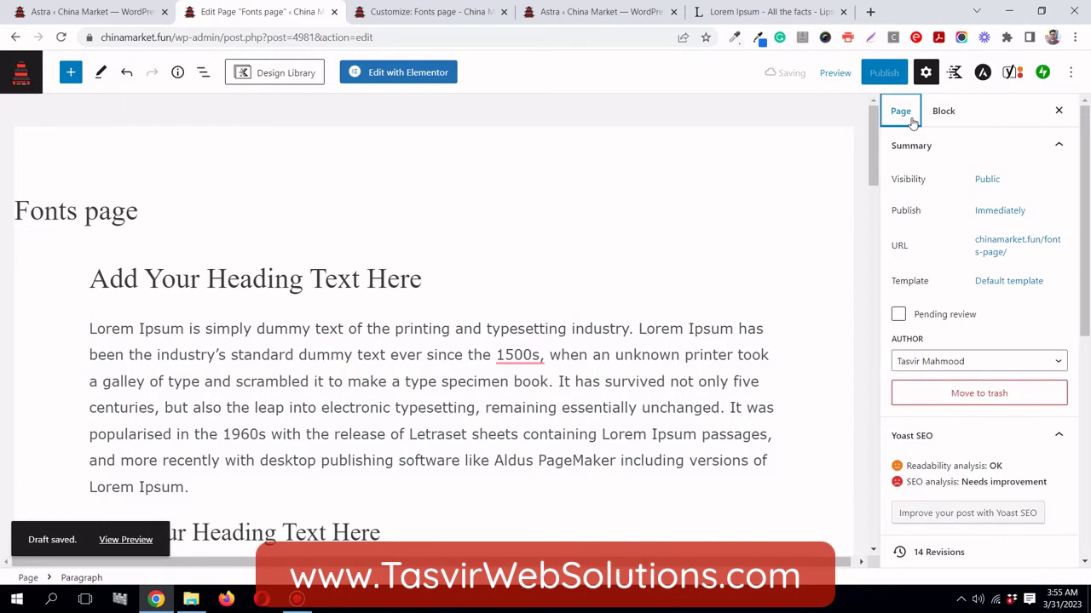
{"action": "left_click", "coordinate": [1002, 253]}
- Open the live Fonts page in a new tab and close the old Customize tab
{"action": "right_click", "coordinate": [961, 406]}
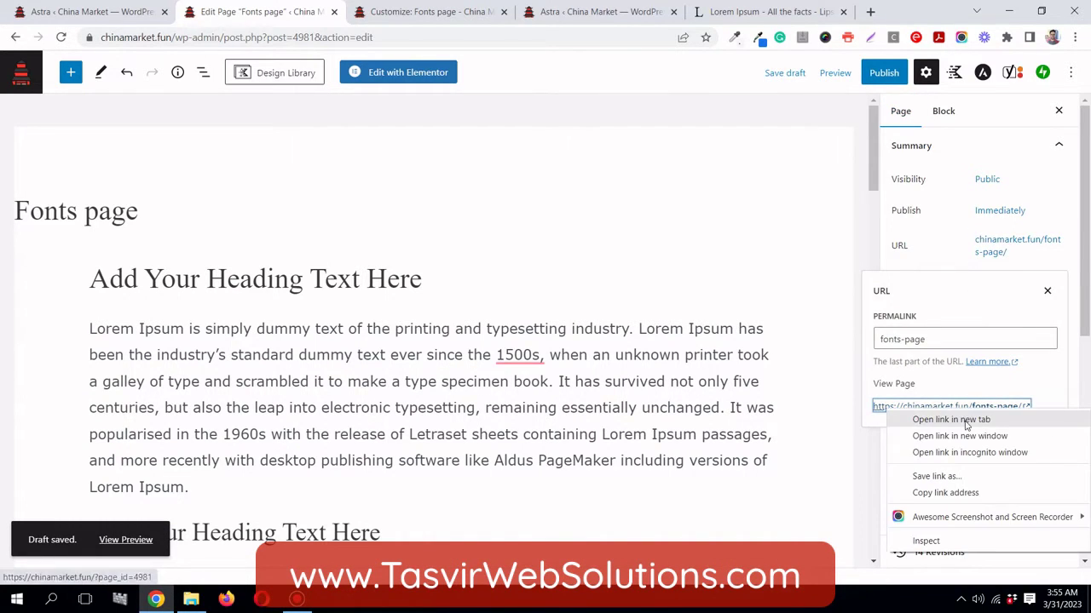
{"action": "left_click", "coordinate": [966, 421]}
{"action": "left_click", "coordinate": [421, 12]}
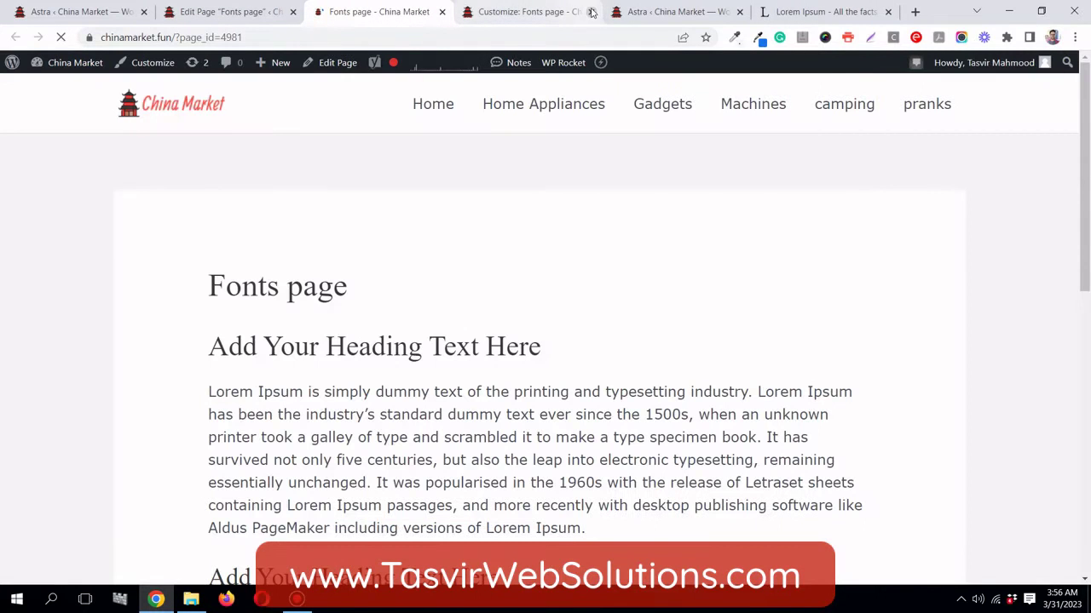
{"action": "left_click", "coordinate": [590, 12]}
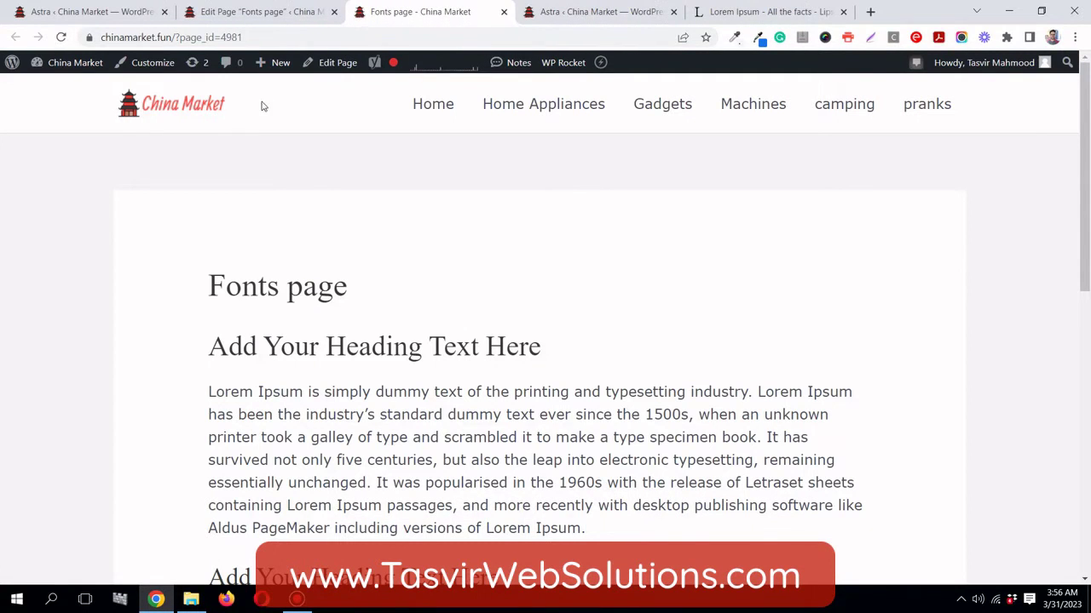
- Open the site Customizer from the admin bar in a new tab
{"action": "right_click", "coordinate": [153, 69]}
{"action": "left_click", "coordinate": [177, 75]}
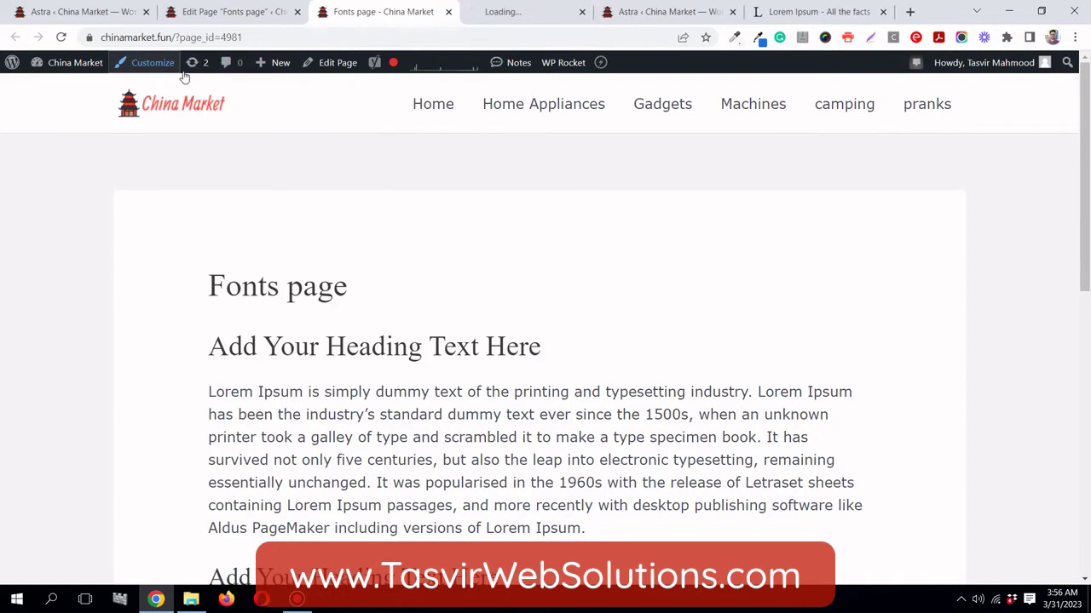
{"action": "left_click", "coordinate": [480, 13]}
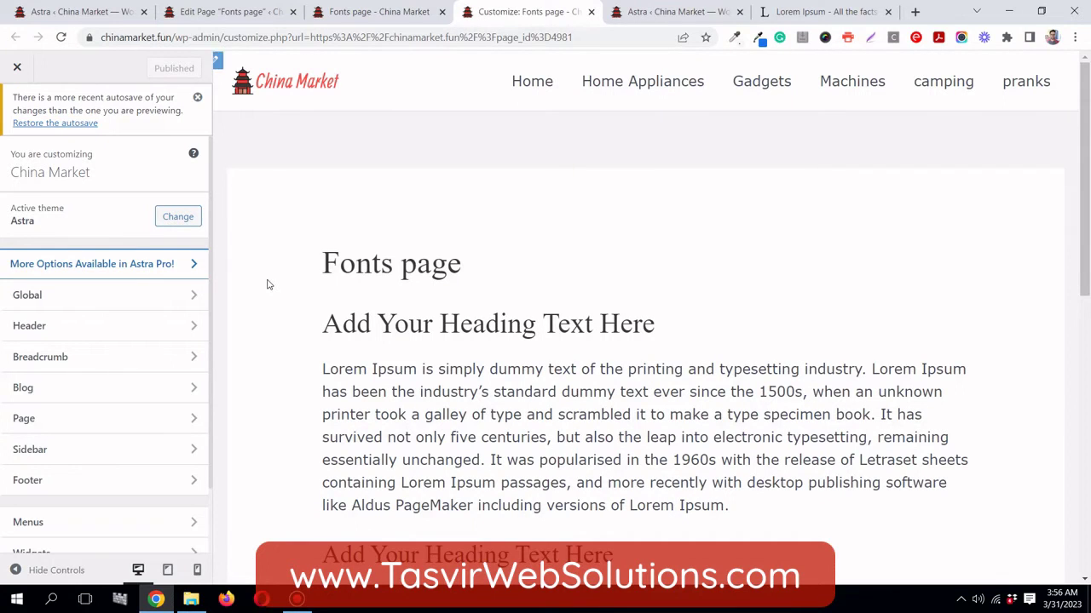
- Choose Josefin Sans as the Body Font under Global > Typography
{"action": "left_click", "coordinate": [134, 305]}
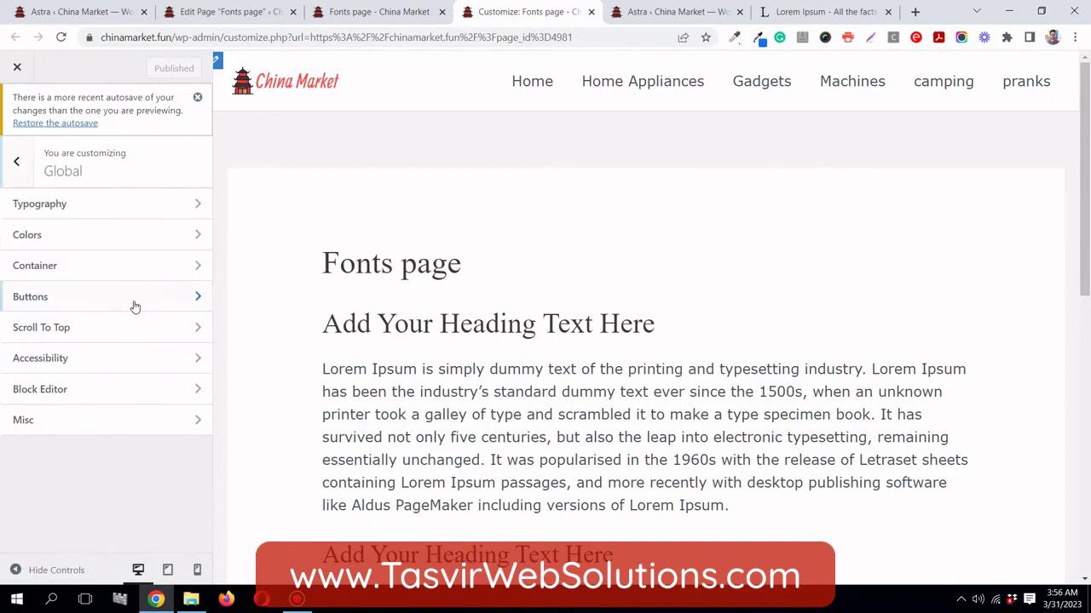
{"action": "left_click", "coordinate": [143, 213]}
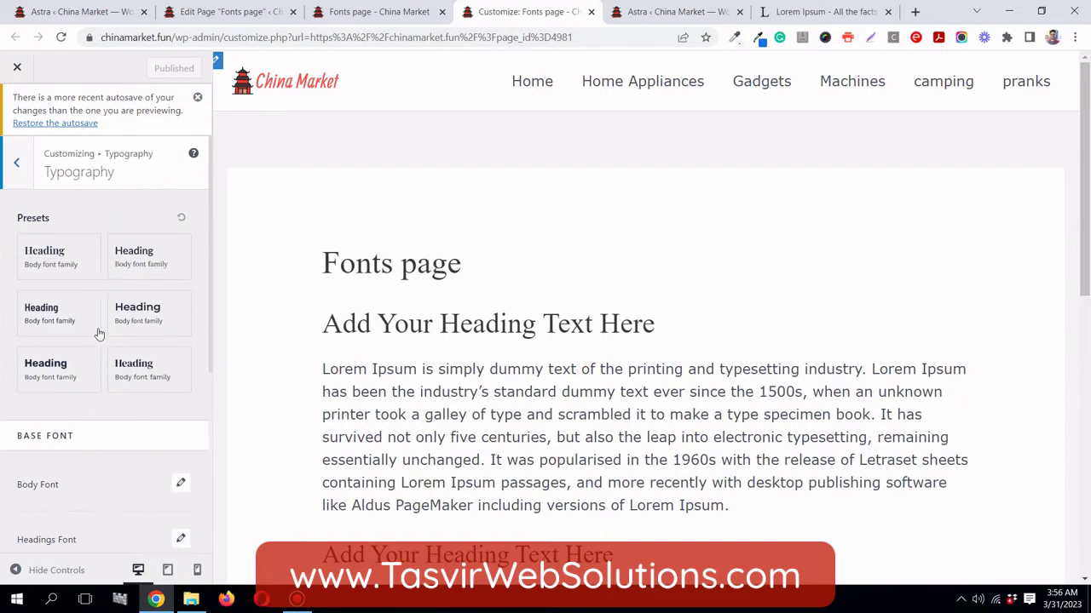
{"action": "scroll", "coordinate": [102, 341], "scroll_direction": "down", "scroll_amount": 2}
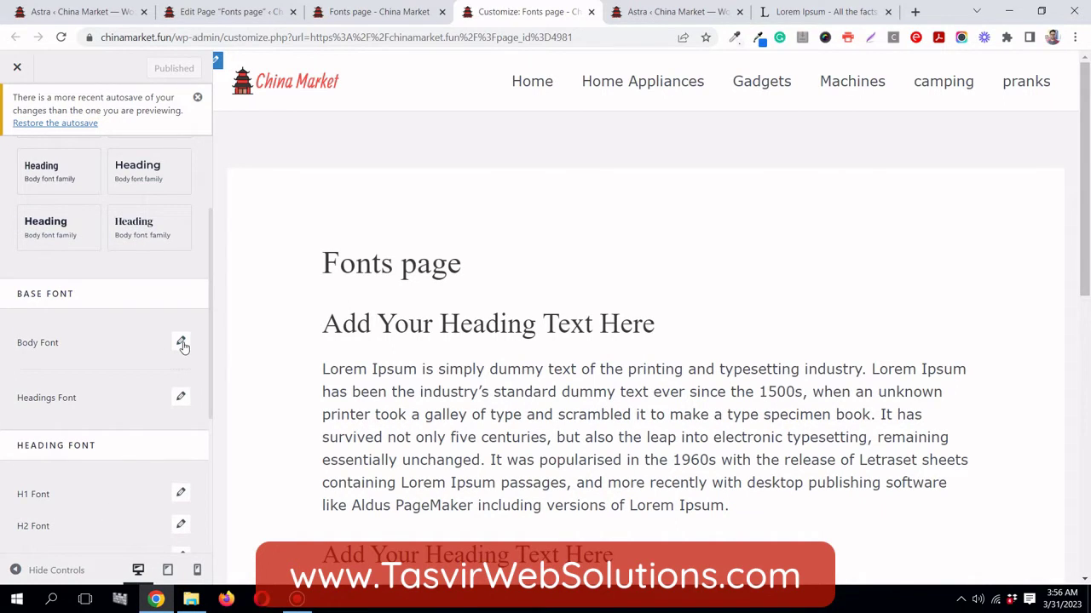
{"action": "left_click", "coordinate": [180, 342]}
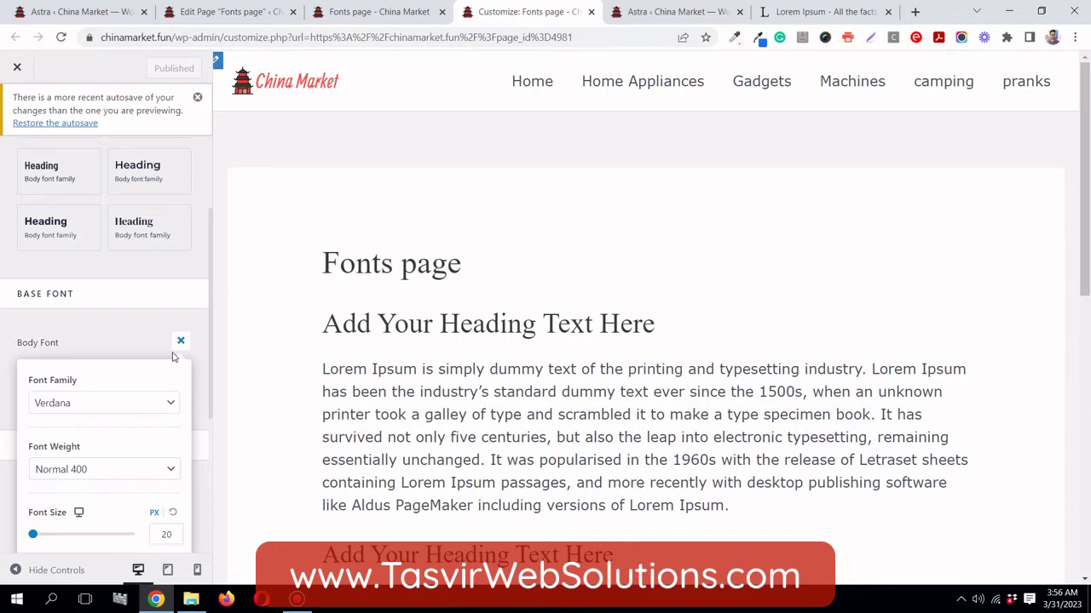
{"action": "left_click", "coordinate": [135, 409]}
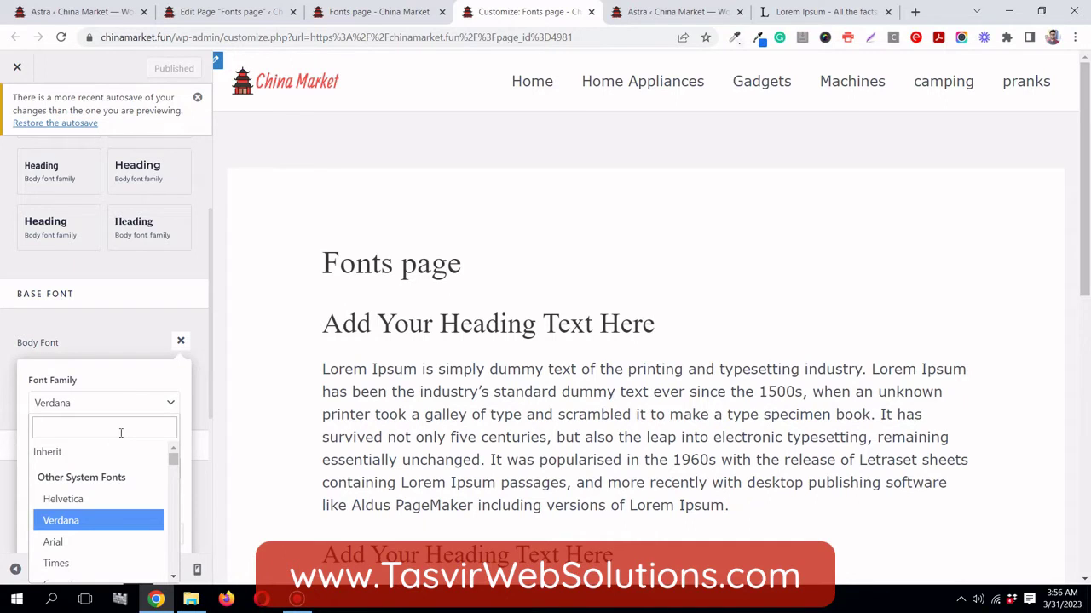
{"action": "left_click", "coordinate": [121, 433]}
{"action": "type", "text": "jose"}
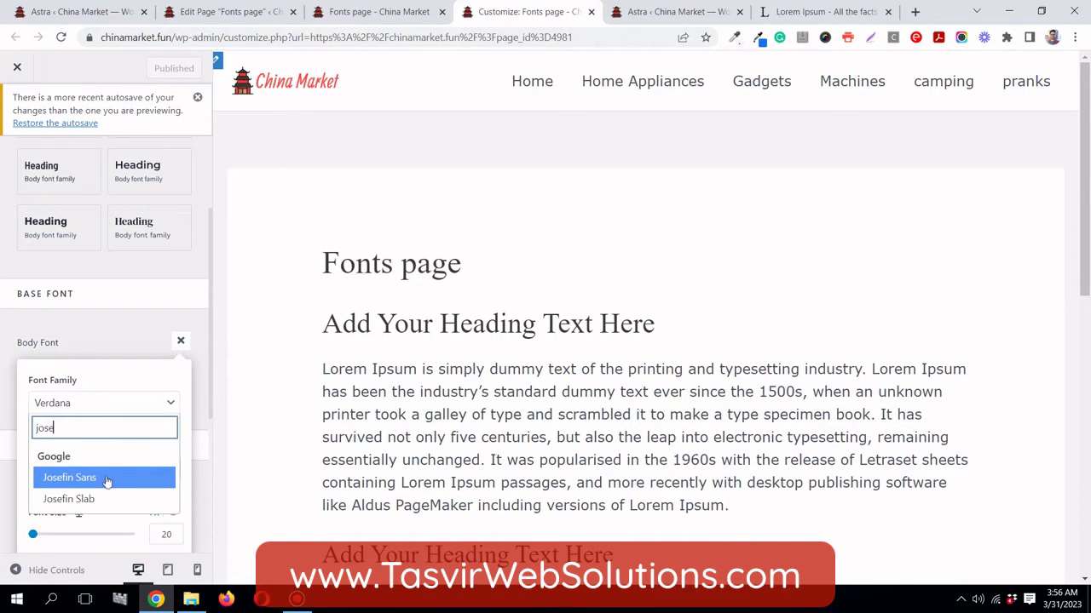
{"action": "left_click", "coordinate": [103, 484]}
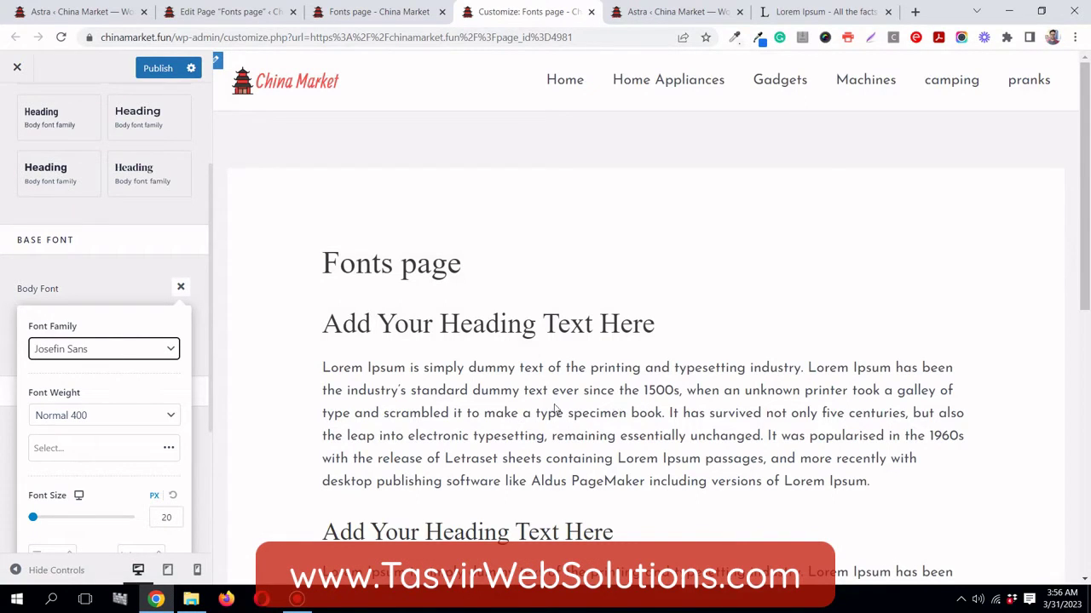
- Change the body font size from 20 to 16
{"action": "scroll", "coordinate": [132, 479], "scroll_direction": "down", "scroll_amount": 1}
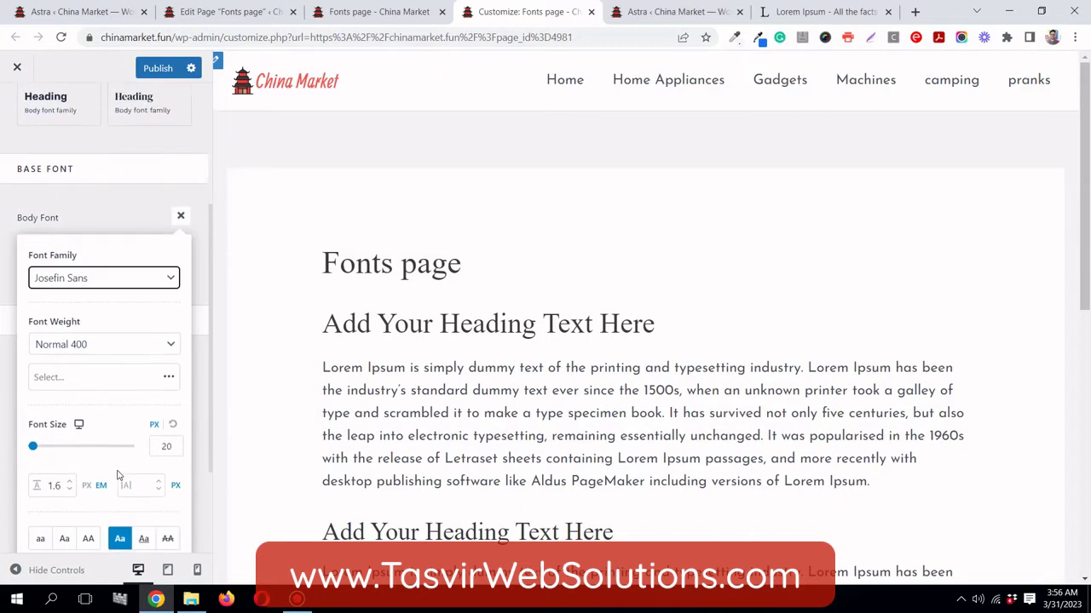
{"action": "double_click", "coordinate": [166, 447]}
{"action": "type", "text": "16"}
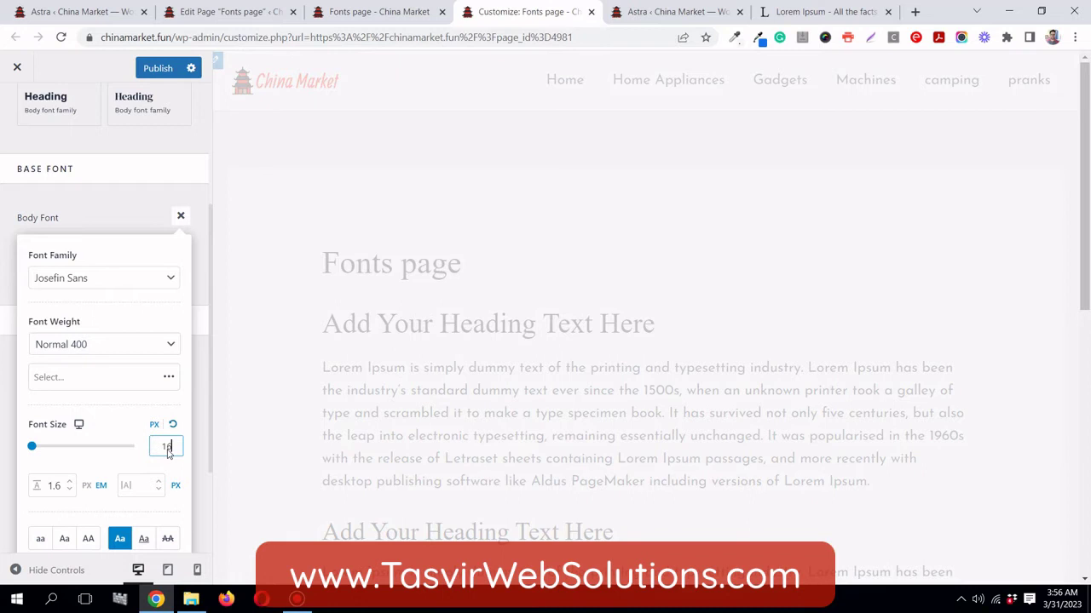
- Set the Headings Font family to Poppins with weight Bold 700
{"action": "left_click", "coordinate": [117, 226]}
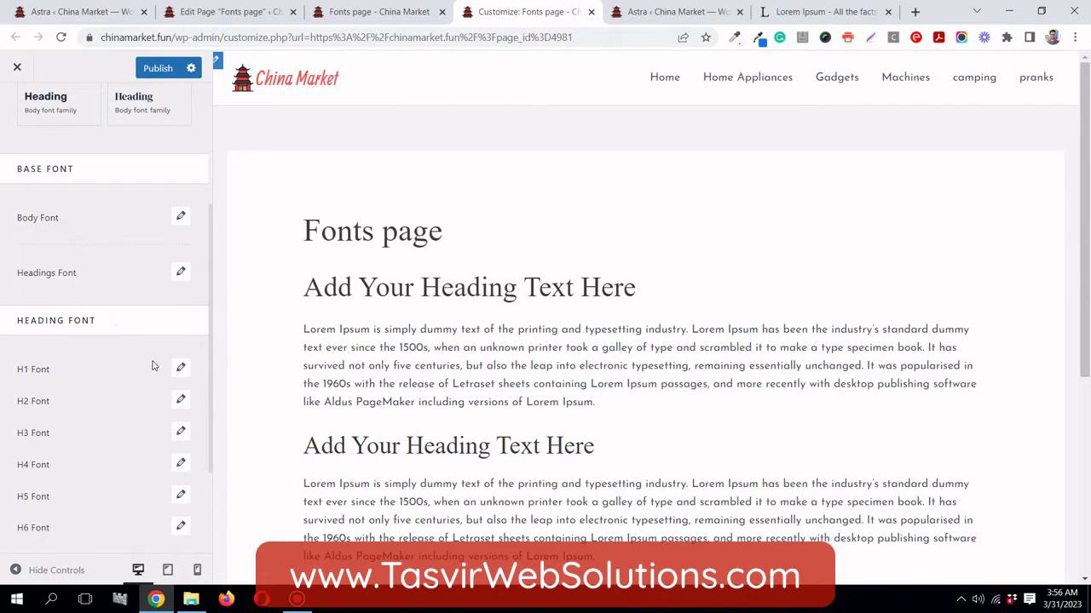
{"action": "left_click", "coordinate": [181, 275]}
{"action": "left_click", "coordinate": [141, 334]}
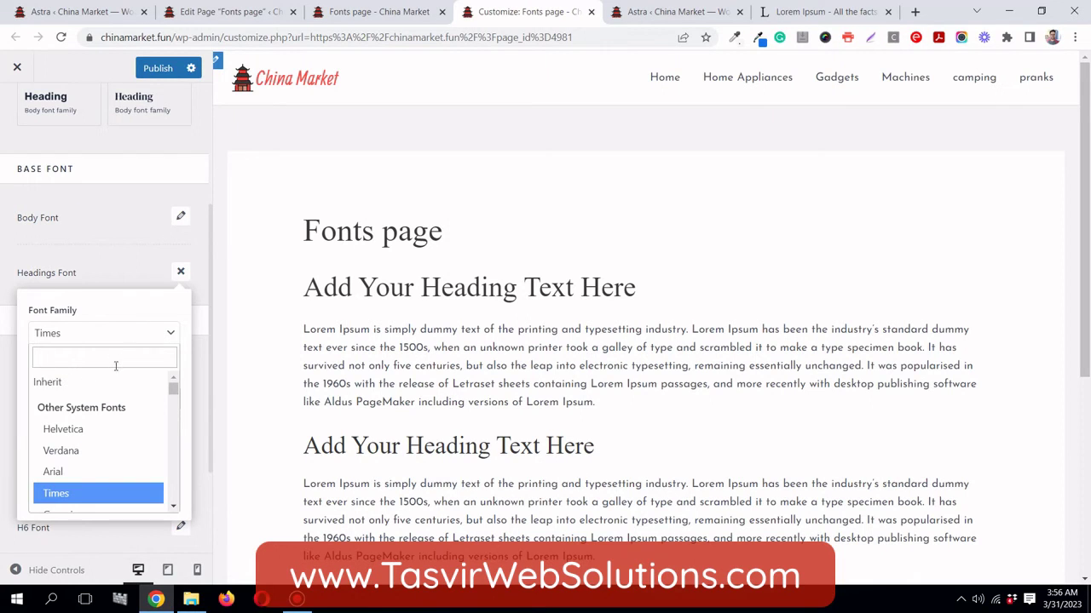
{"action": "type", "text": "popp"}
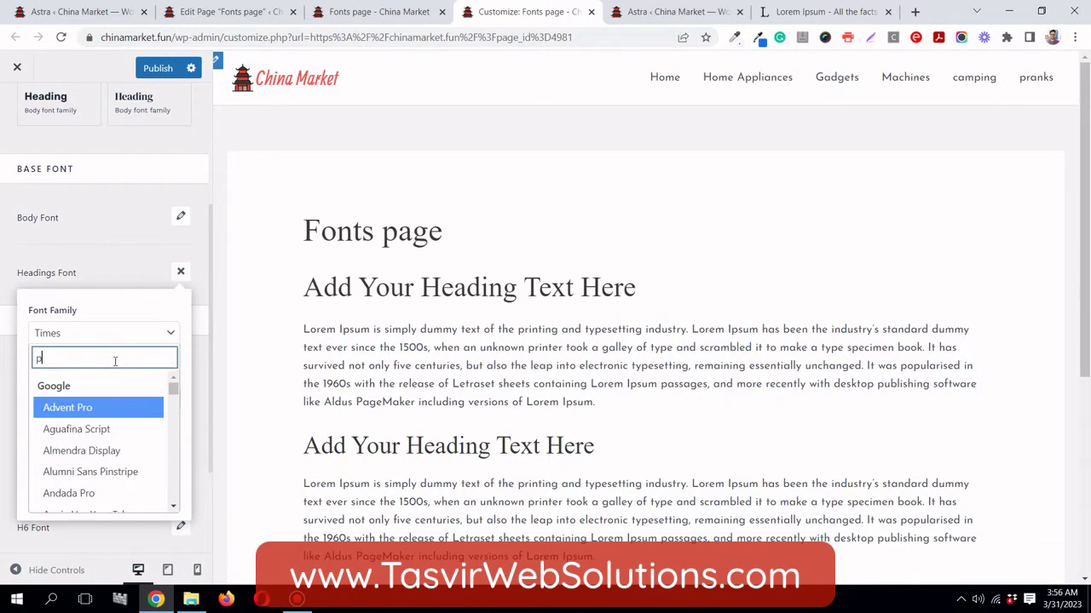
{"action": "left_click", "coordinate": [110, 414]}
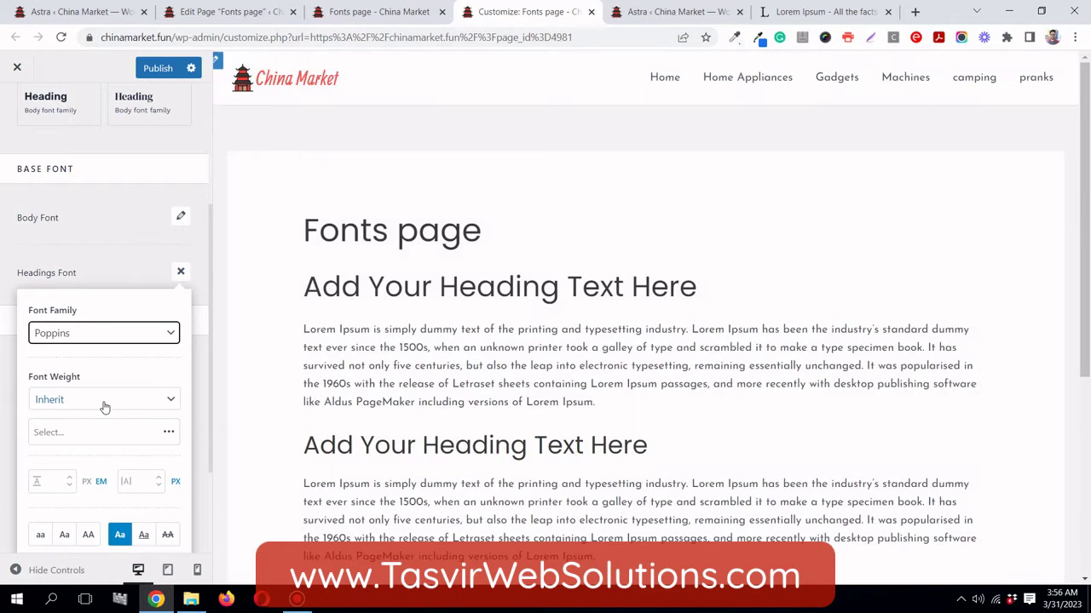
{"action": "left_click", "coordinate": [102, 402]}
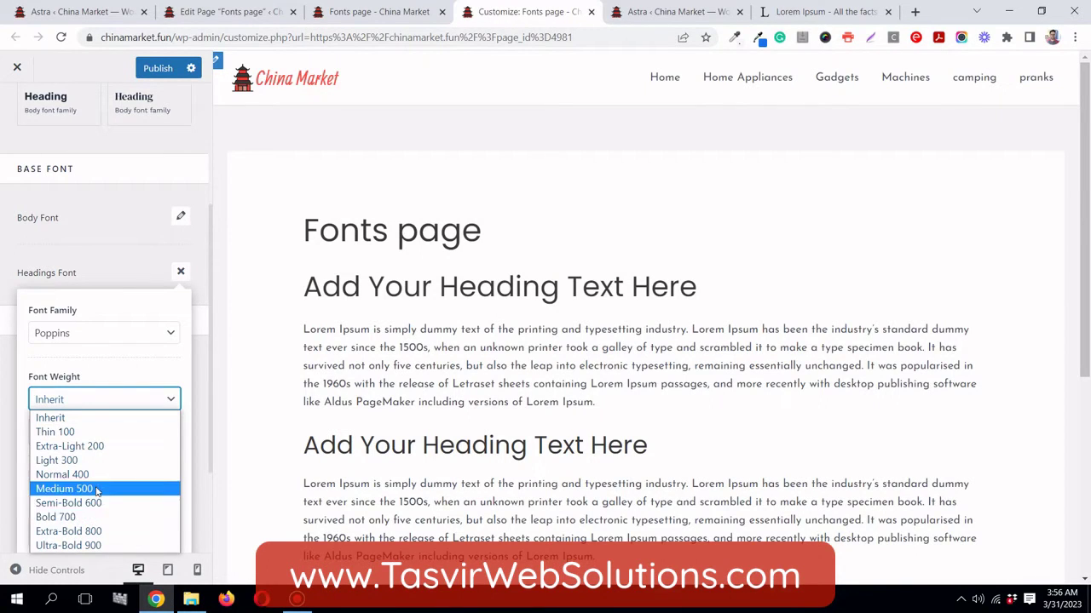
{"action": "left_click", "coordinate": [96, 518]}
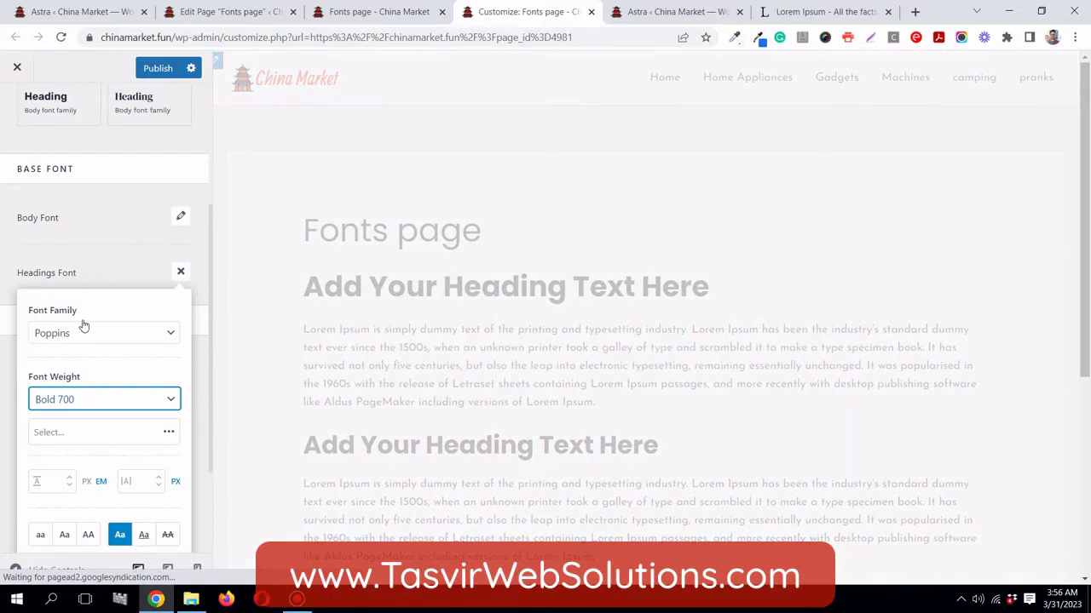
{"action": "left_click", "coordinate": [83, 269]}
- Set the Heading (H1-H6) colour to pure red in Global > Colors
{"action": "left_click", "coordinate": [17, 115]}
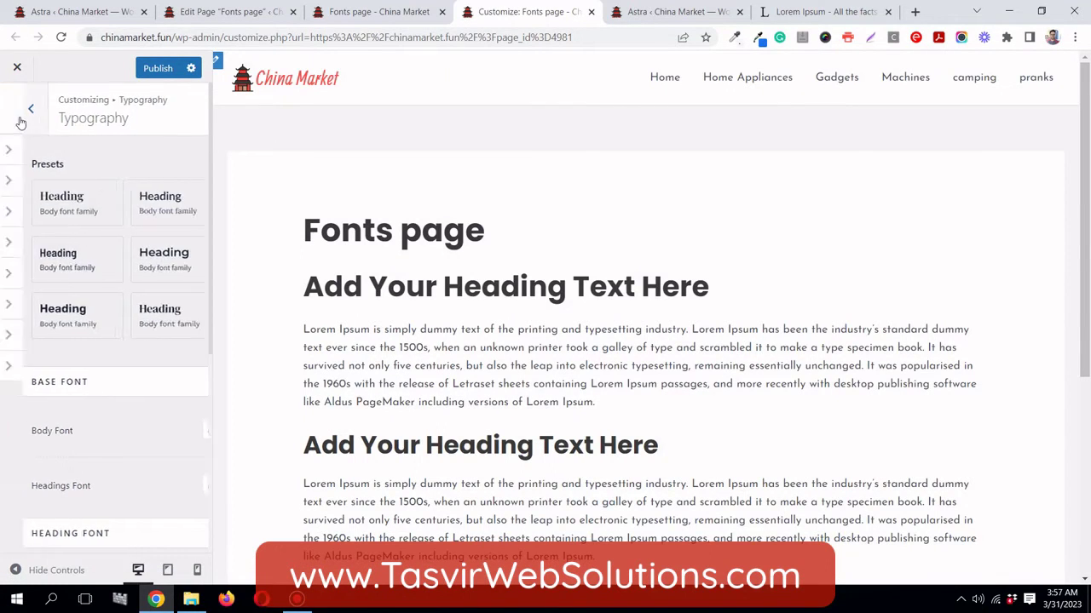
{"action": "left_click", "coordinate": [93, 194]}
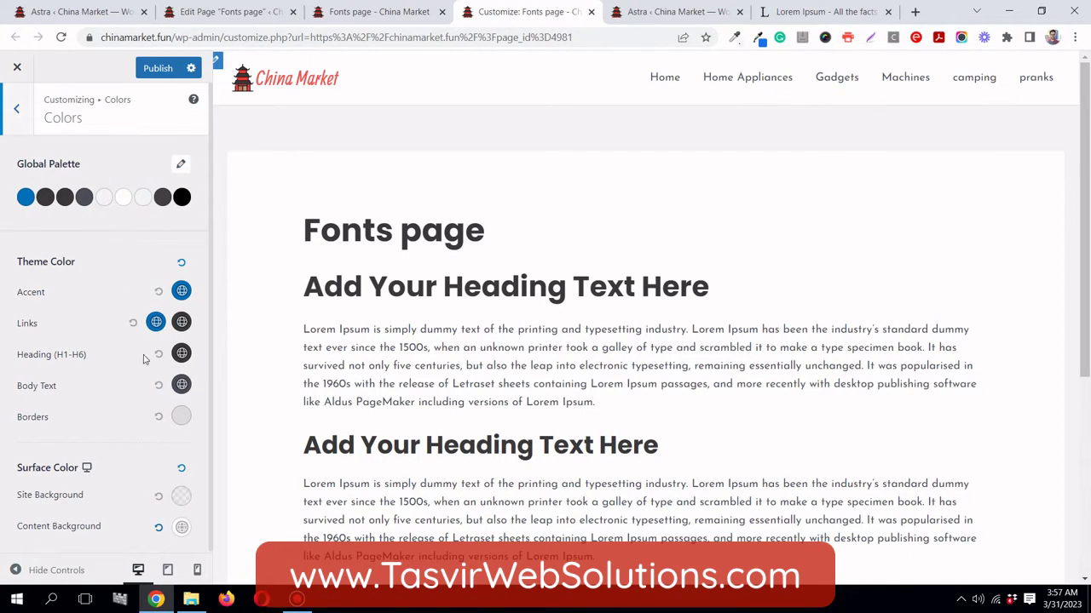
{"action": "left_click", "coordinate": [182, 353]}
{"action": "left_click_drag", "start_coordinate": [144, 446], "coordinate": [181, 404]}
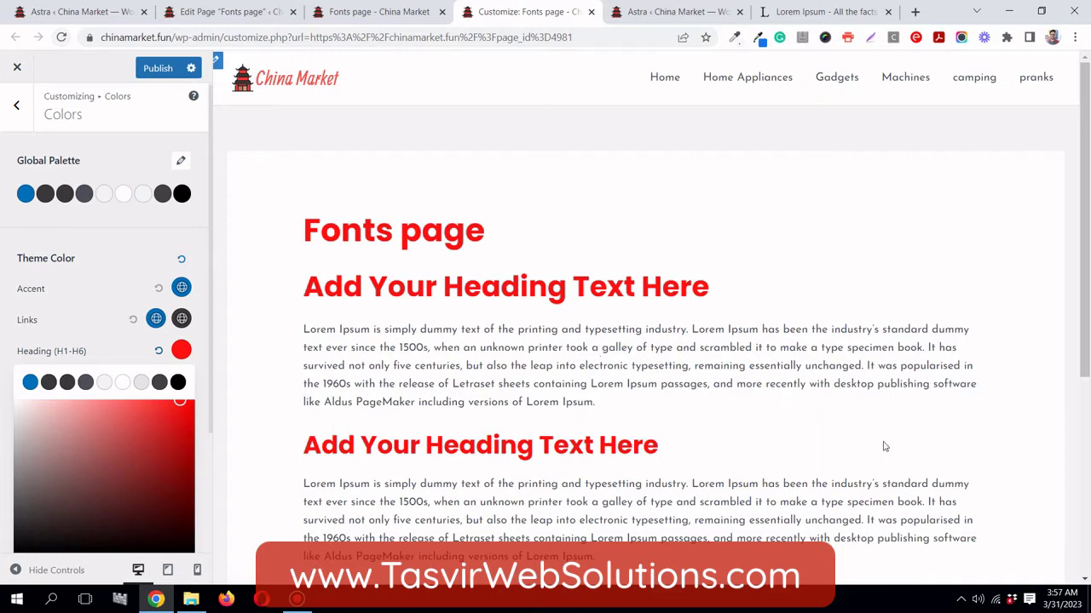
{"action": "scroll", "coordinate": [764, 371], "scroll_direction": "down", "scroll_amount": 3}
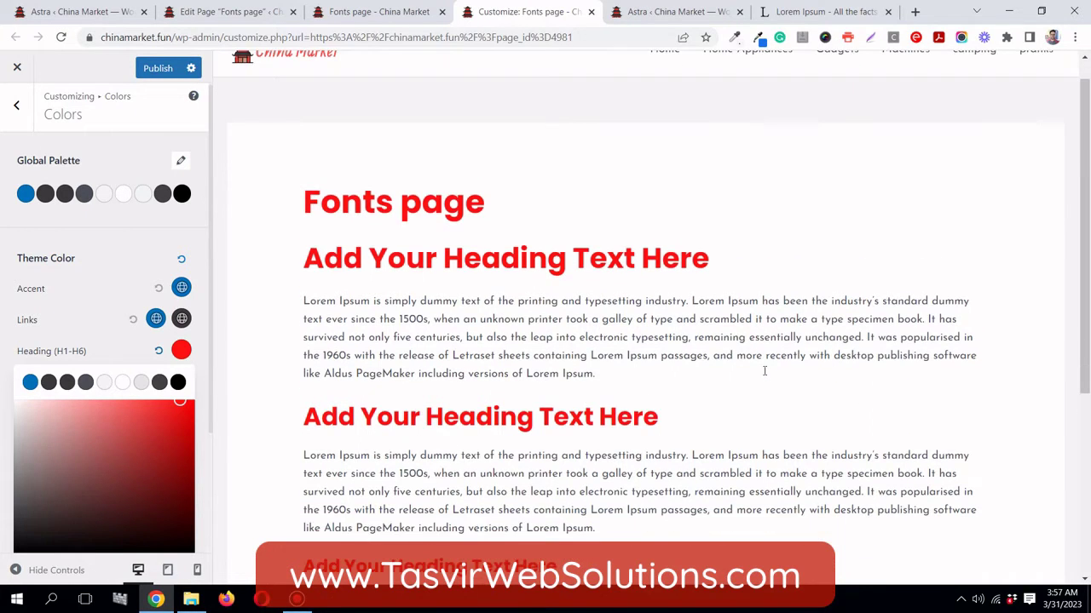
{"action": "scroll", "coordinate": [765, 375], "scroll_direction": "up", "scroll_amount": 1}
{"action": "scroll", "coordinate": [764, 375], "scroll_direction": "up", "scroll_amount": 1}
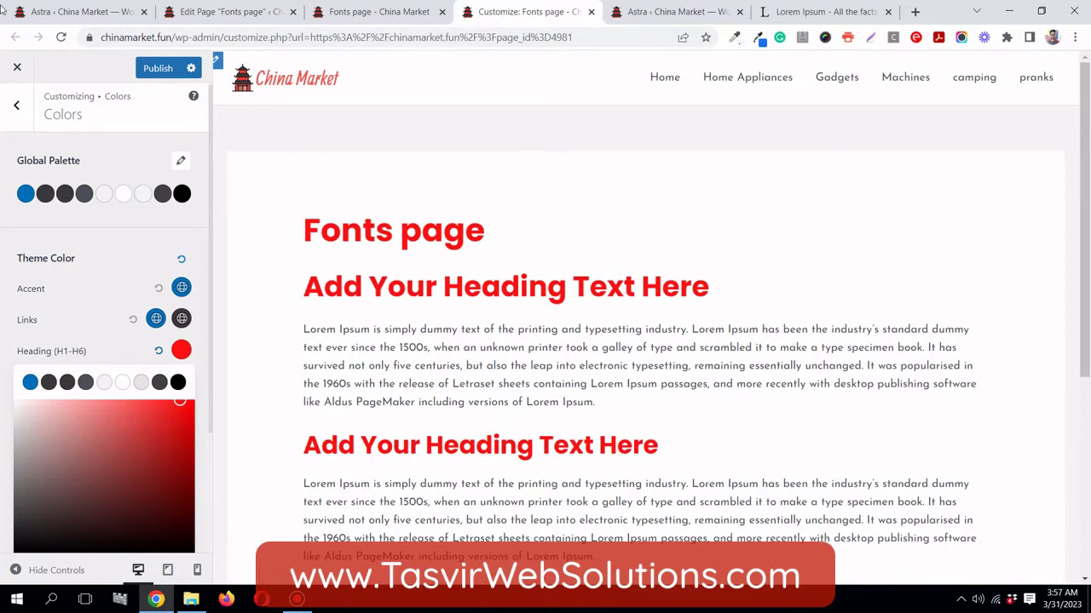
- Reload the Customizer, confirm the reload, and move to the Edit Page tab
{"action": "left_click", "coordinate": [60, 37]}
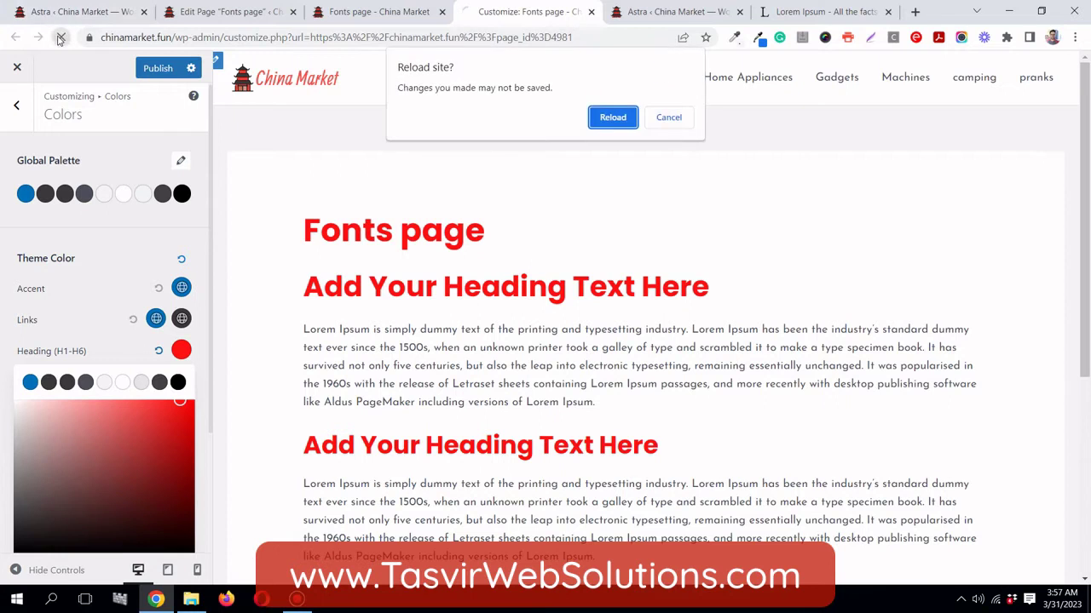
{"action": "left_click", "coordinate": [615, 118]}
{"action": "left_click", "coordinate": [242, 13]}
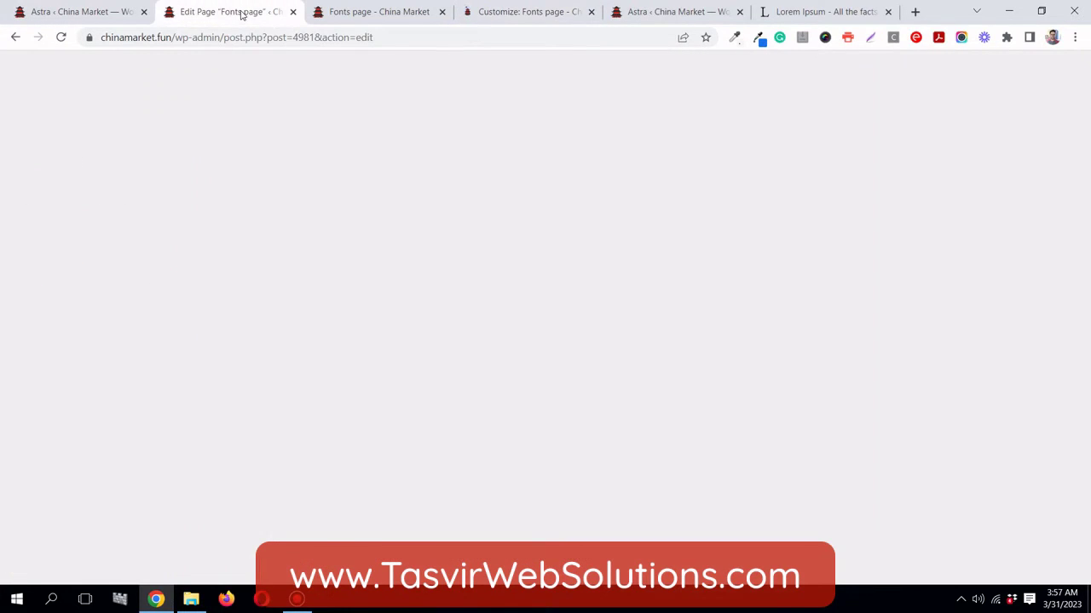
- Select every heading and Lorem Ipsum paragraph, from the last paragraph up to the first heading
{"action": "scroll", "coordinate": [273, 184], "scroll_direction": "down", "scroll_amount": 2}
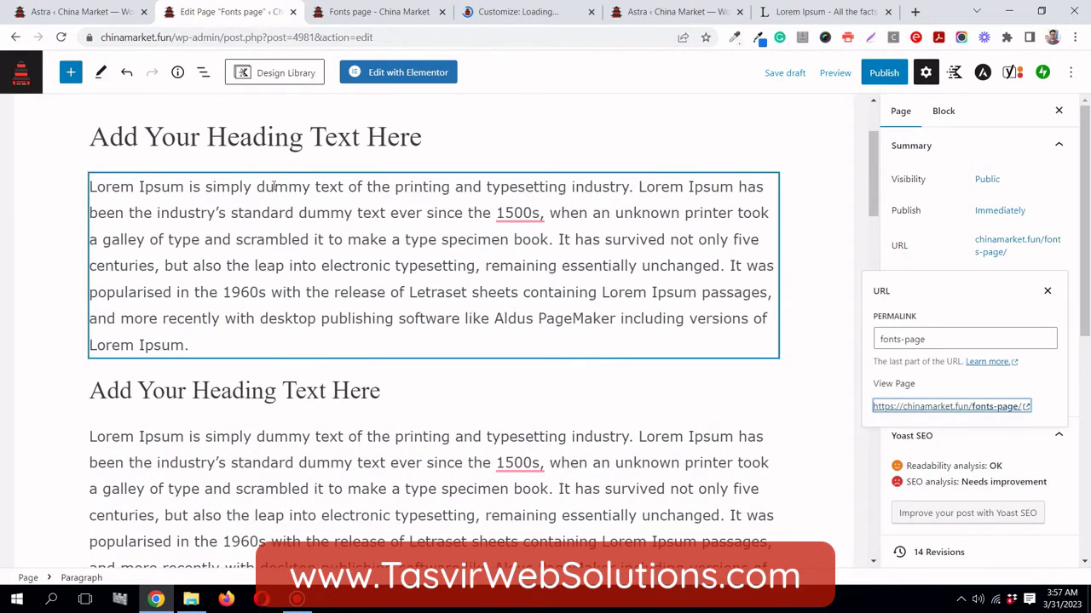
{"action": "scroll", "coordinate": [273, 188], "scroll_direction": "up", "scroll_amount": 2}
{"action": "scroll", "coordinate": [273, 189], "scroll_direction": "down", "scroll_amount": 2}
{"action": "scroll", "coordinate": [170, 265], "scroll_direction": "up", "scroll_amount": 1}
{"action": "scroll", "coordinate": [97, 288], "scroll_direction": "down", "scroll_amount": 6}
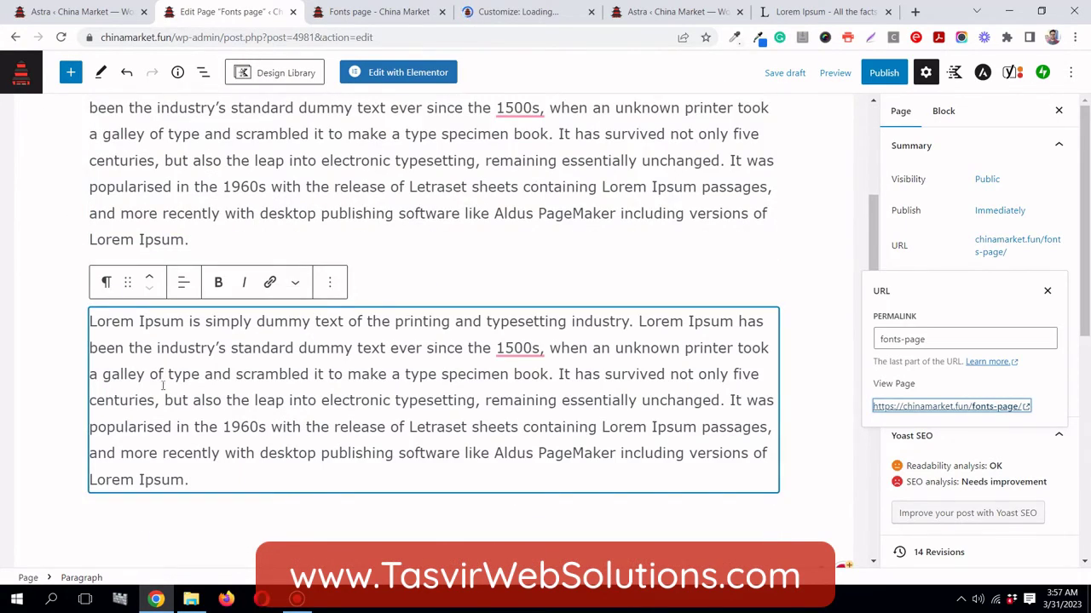
{"action": "left_click", "coordinate": [195, 482]}
{"action": "key", "text": "shift+Up"}
{"action": "key", "text": "shift+Up"}
{"action": "key", "text": "shift+Up"}
{"action": "key", "text": "shift+Up"}
{"action": "key", "text": "shift+Up"}
{"action": "key", "text": "shift+Up"}
{"action": "key", "text": "shift+Up"}
{"action": "key", "text": "shift+Up"}
{"action": "key", "text": "shift+Up"}
{"action": "key", "text": "shift+Up"}
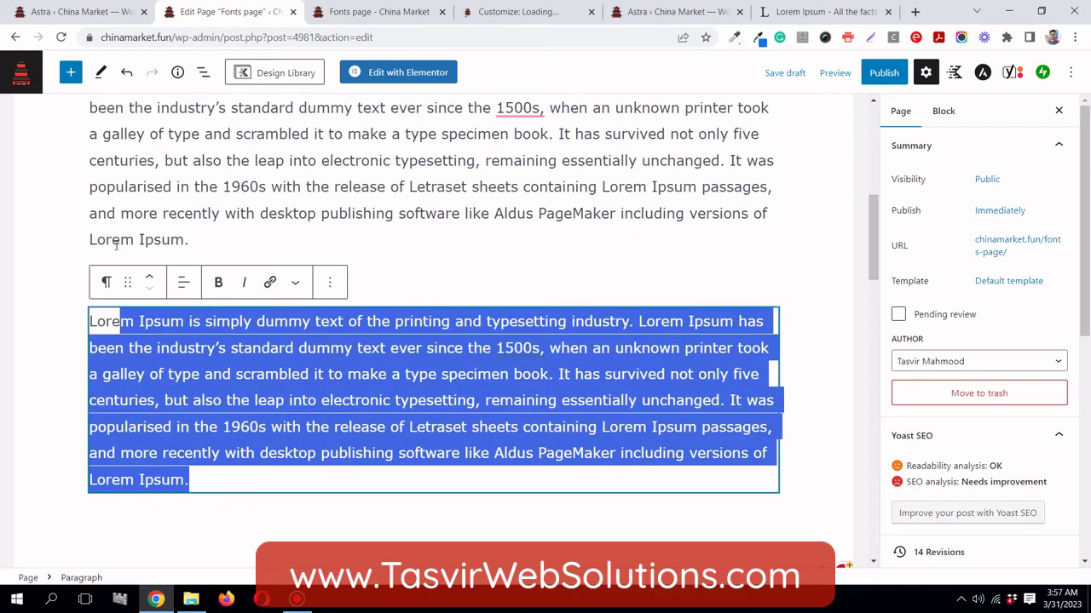
{"action": "scroll", "coordinate": [147, 294], "scroll_direction": "up", "scroll_amount": 3}
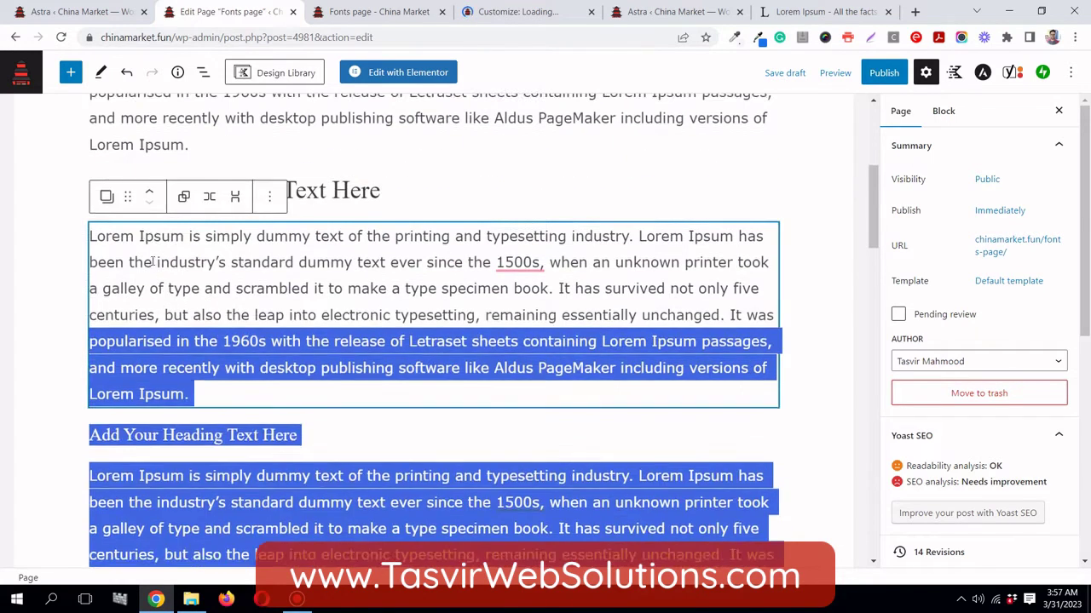
{"action": "key", "text": "shift+Up"}
{"action": "key", "text": "shift+Up"}
{"action": "key", "text": "shift+Up"}
{"action": "key", "text": "shift+Up"}
{"action": "key", "text": "shift+Up"}
{"action": "key", "text": "shift+Up"}
{"action": "key", "text": "shift+Up"}
{"action": "key", "text": "shift+Up"}
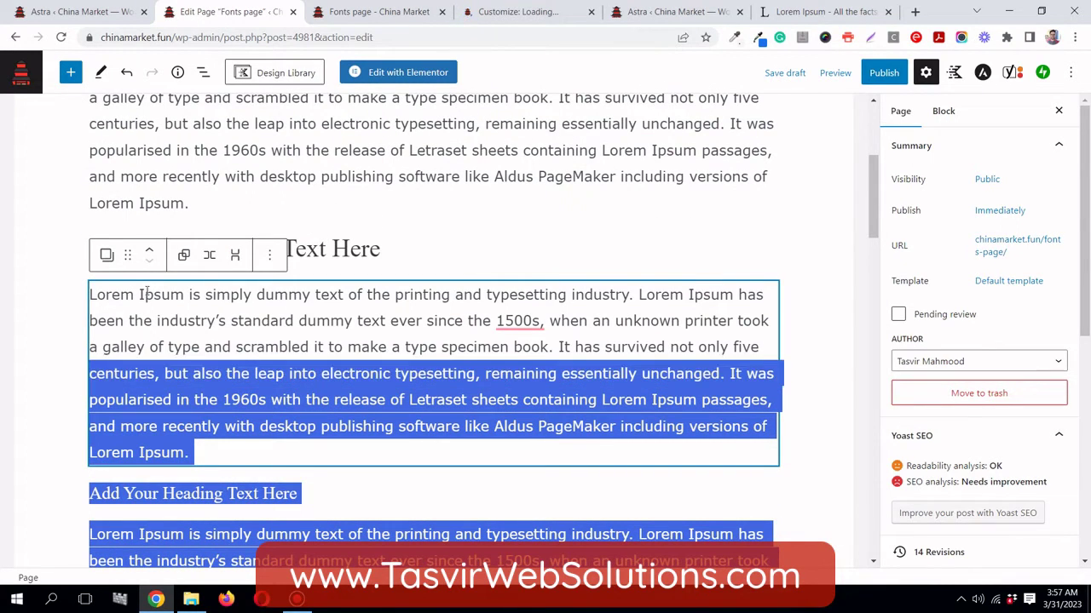
{"action": "key", "text": "shift+Up"}
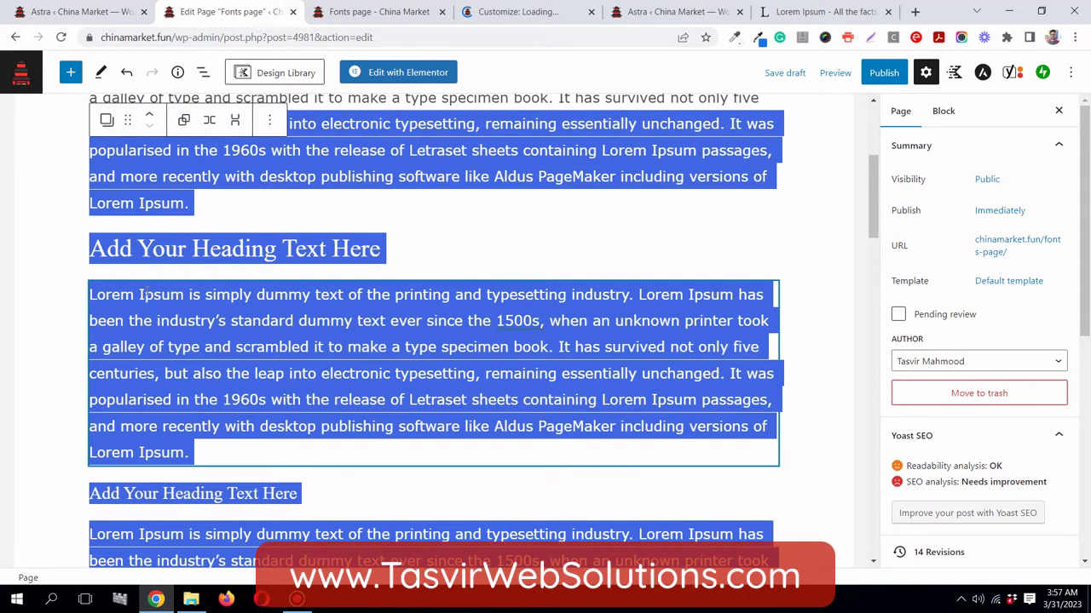
{"action": "scroll", "coordinate": [147, 293], "scroll_direction": "up", "scroll_amount": 3}
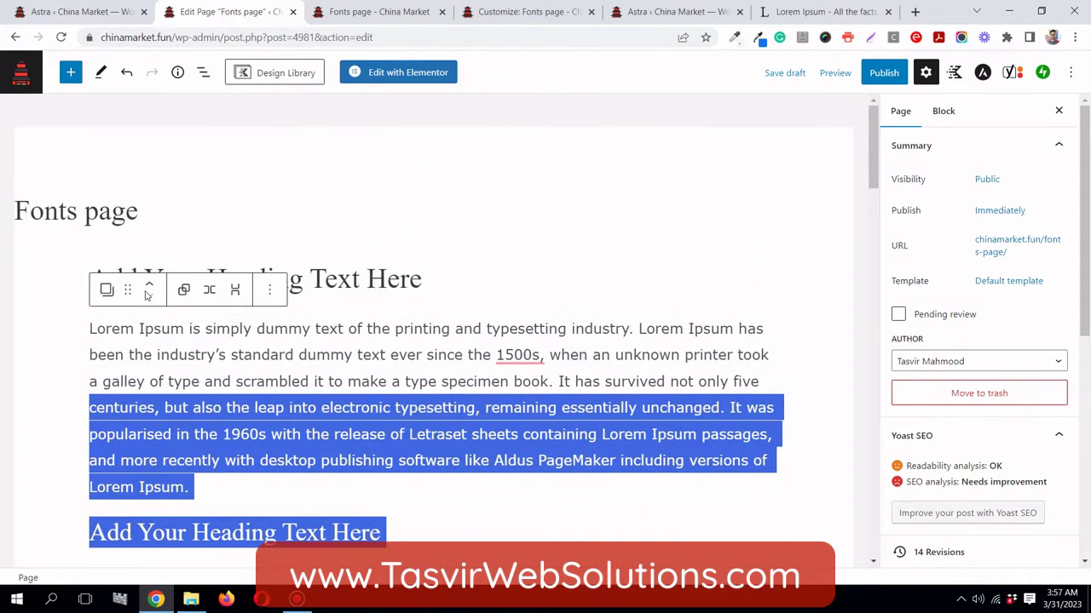
{"action": "key", "text": "shift+Up"}
{"action": "key", "text": "shift+Up"}
{"action": "key", "text": "shift+Up"}
{"action": "key", "text": "shift+Up"}
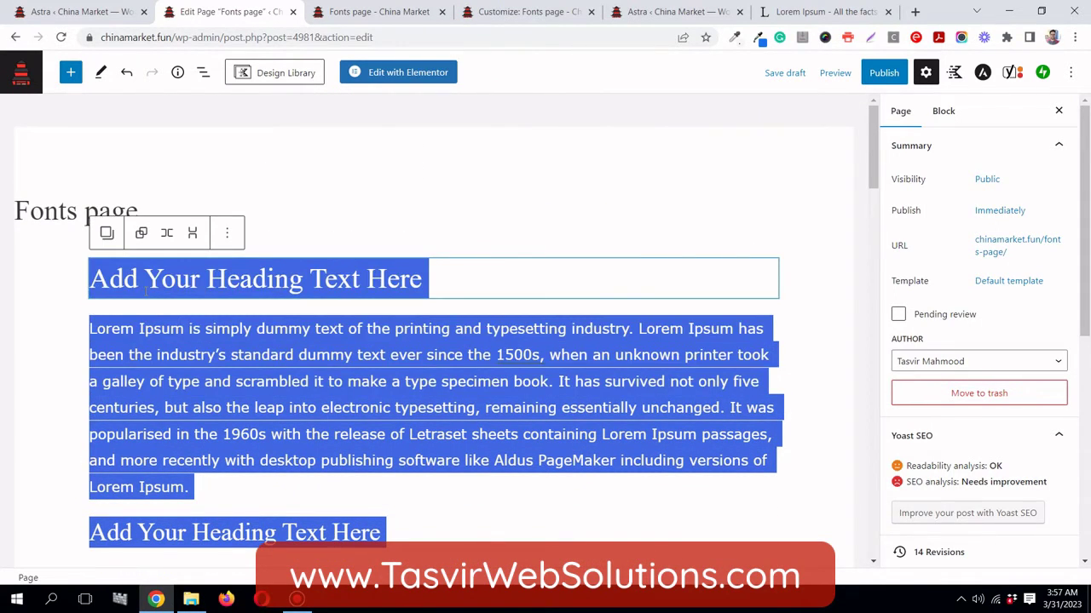
- Delete the selected blocks, save the page as a draft, and open it in Elementor
{"action": "key", "text": "BackSpace"}
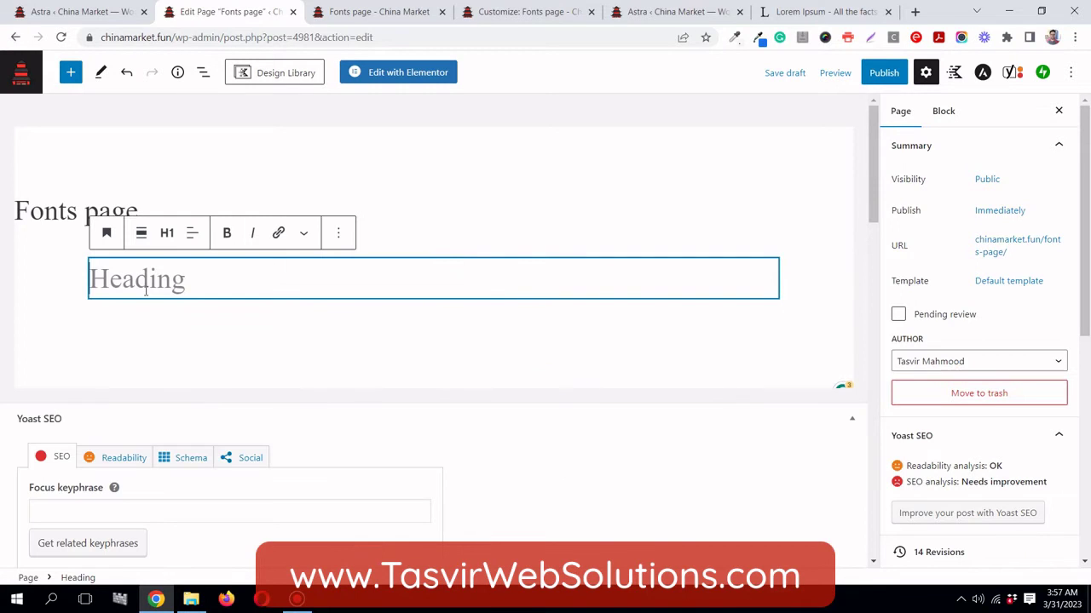
{"action": "left_click", "coordinate": [793, 75]}
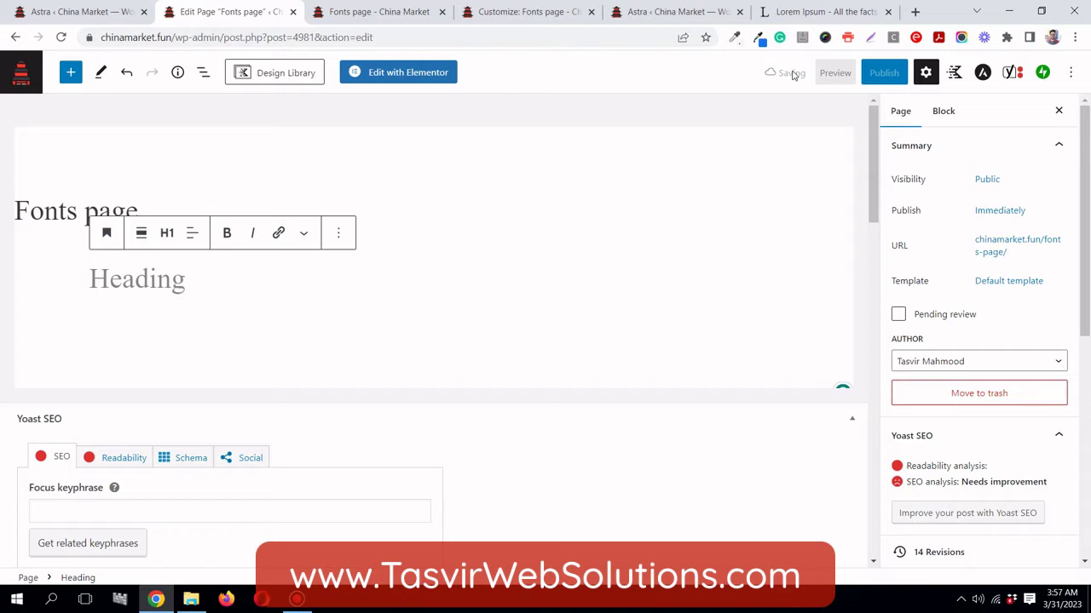
{"action": "left_click", "coordinate": [415, 76]}
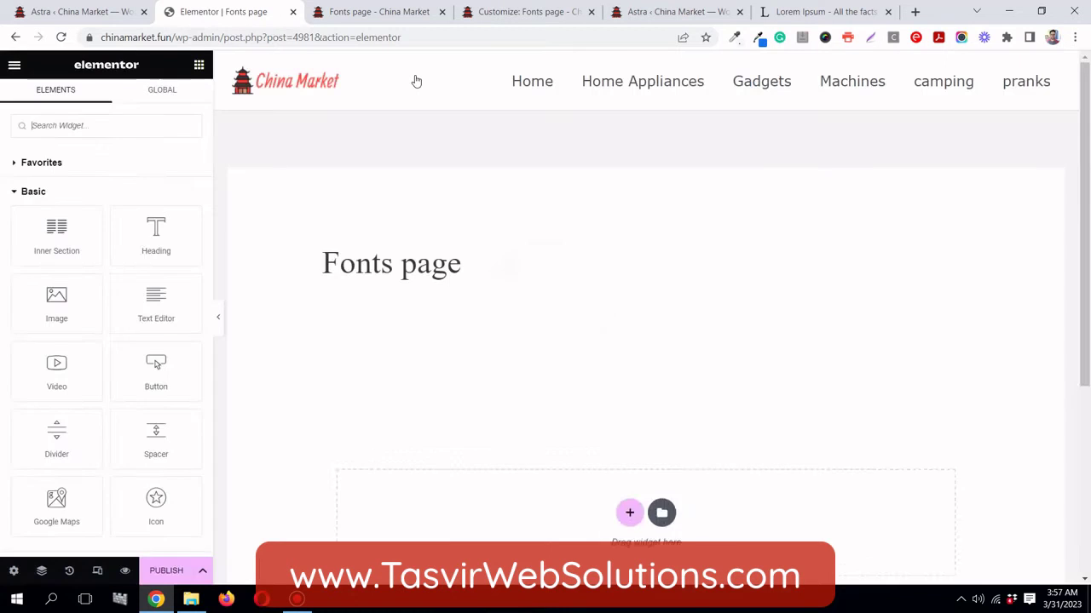
- Open the first heading widget's settings in Elementor, then return to the Customizer tab
{"action": "scroll", "coordinate": [494, 274], "scroll_direction": "down", "scroll_amount": 3}
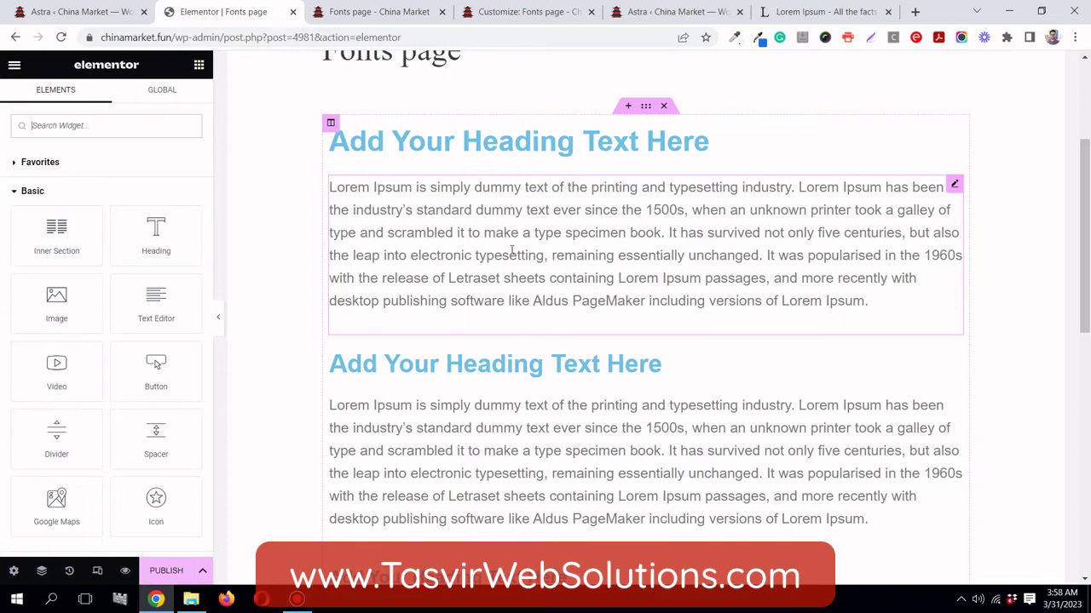
{"action": "scroll", "coordinate": [512, 250], "scroll_direction": "down", "scroll_amount": 1}
{"action": "scroll", "coordinate": [656, 213], "scroll_direction": "up", "scroll_amount": 1}
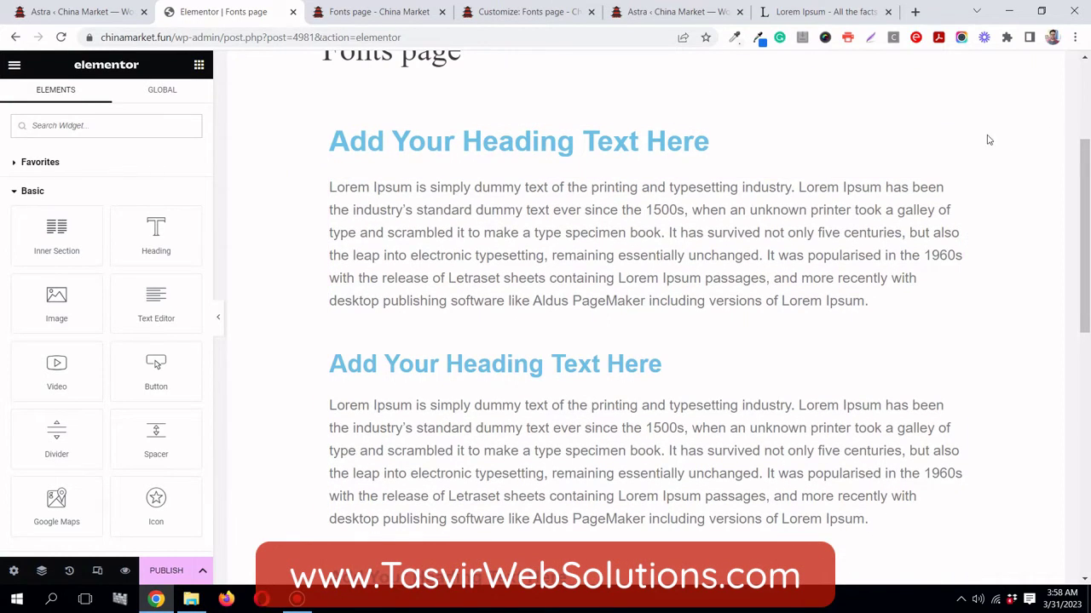
{"action": "scroll", "coordinate": [954, 139], "scroll_direction": "up", "scroll_amount": 1}
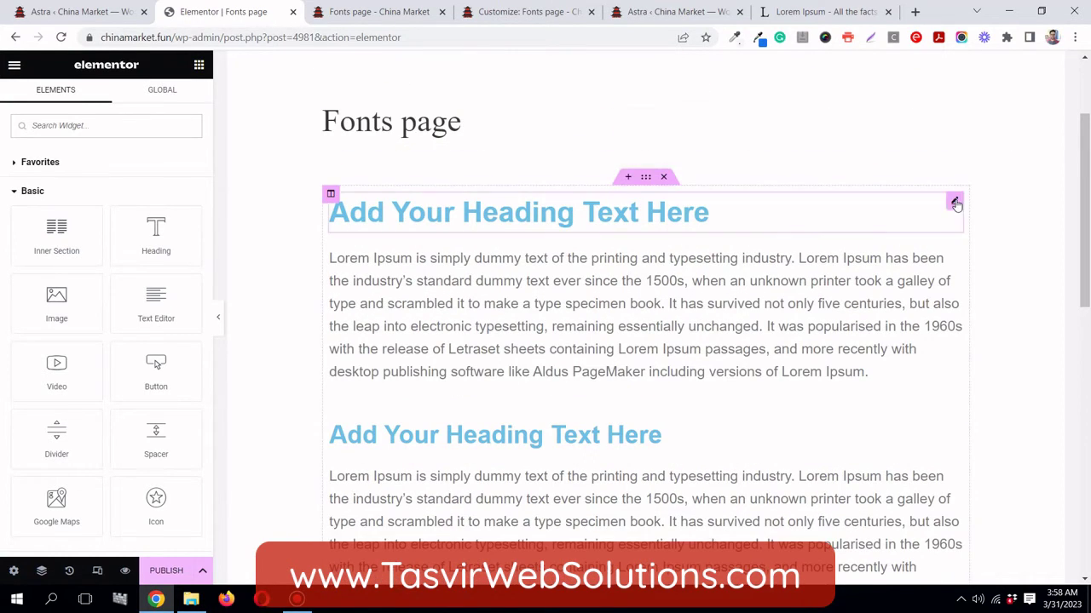
{"action": "left_click", "coordinate": [954, 202]}
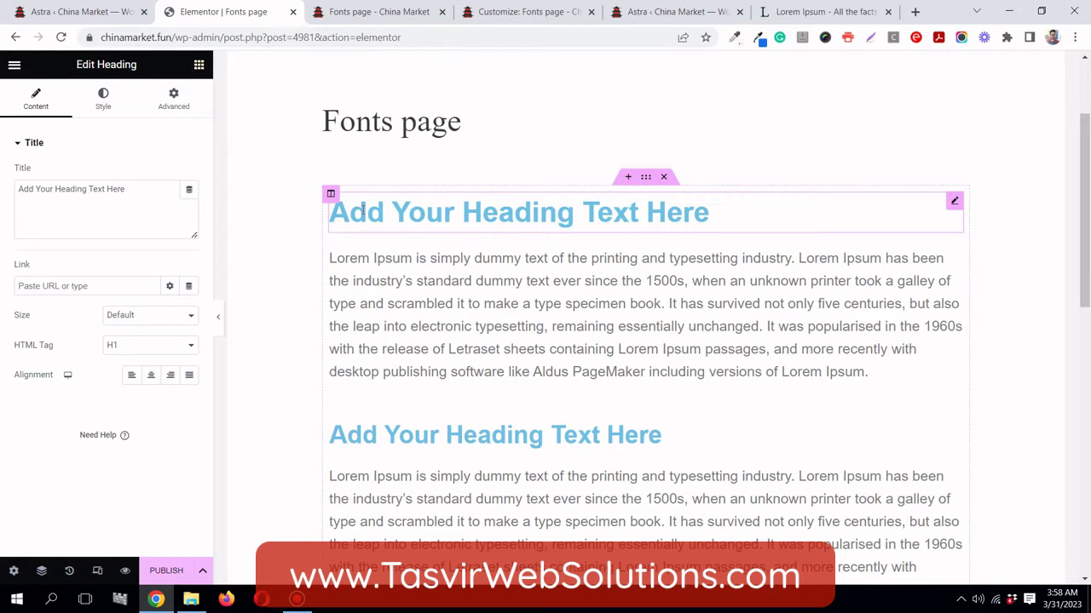
{"action": "left_click", "coordinate": [511, 11]}
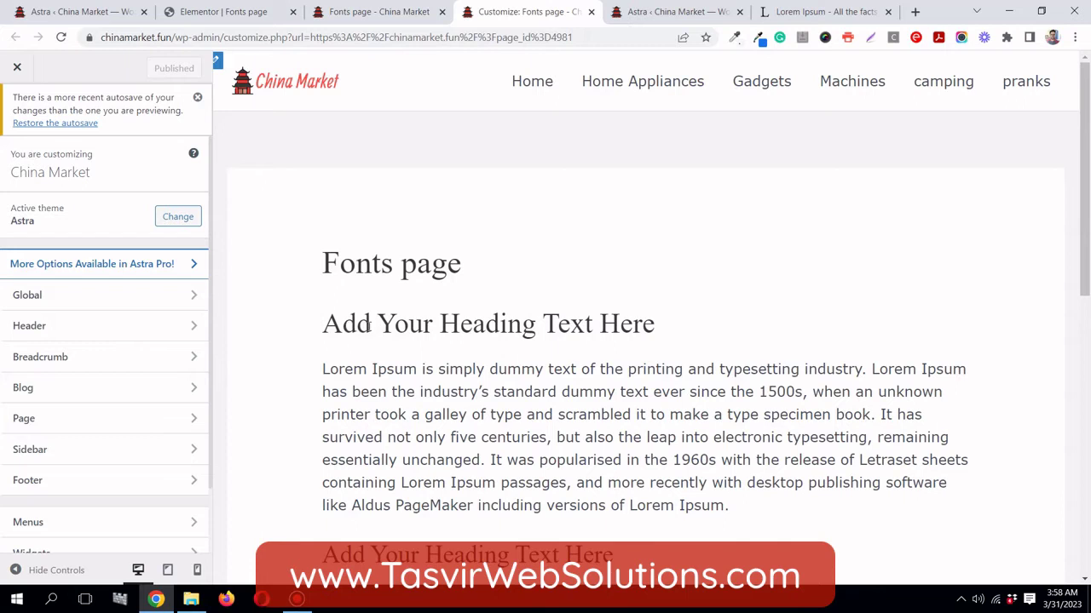
- Open the first paragraph widget's settings in the Elementor editor
{"action": "left_click", "coordinate": [230, 12]}
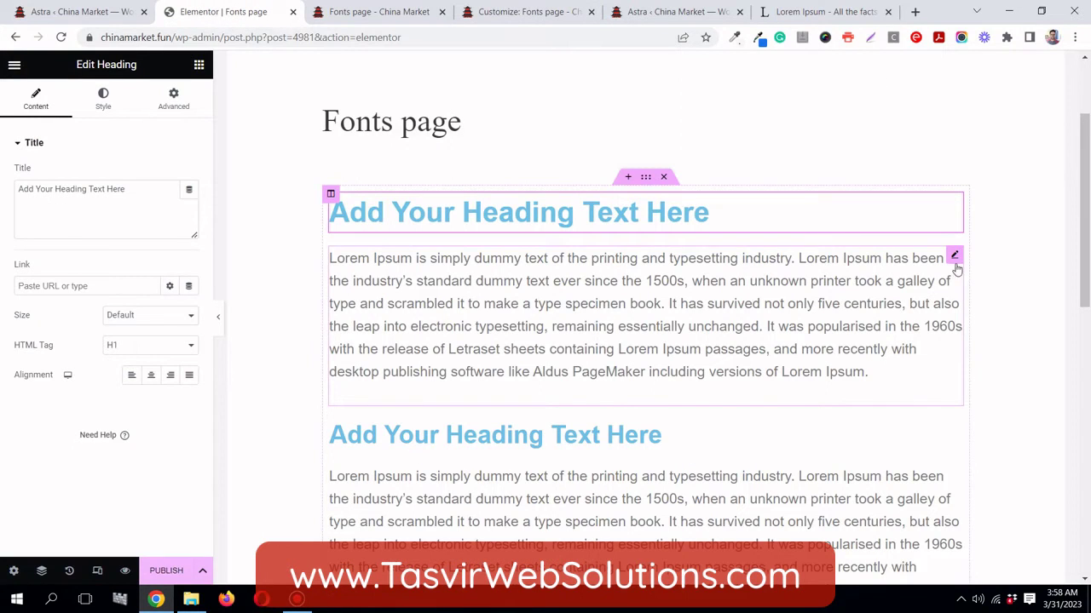
{"action": "left_click", "coordinate": [955, 259]}
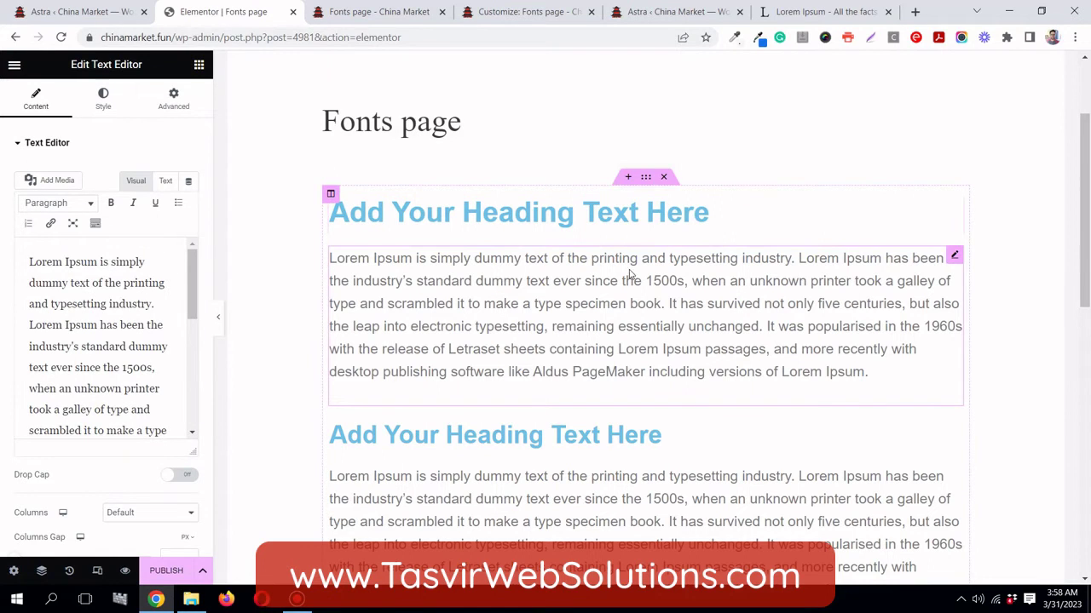
{"action": "left_click", "coordinate": [515, 13]}
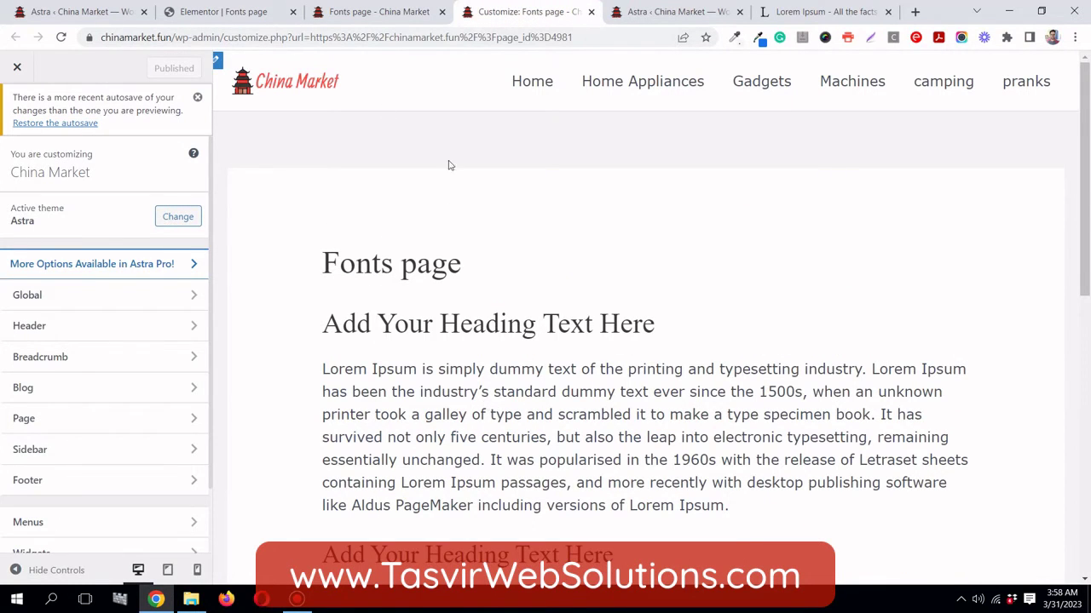
{"action": "left_click", "coordinate": [254, 23]}
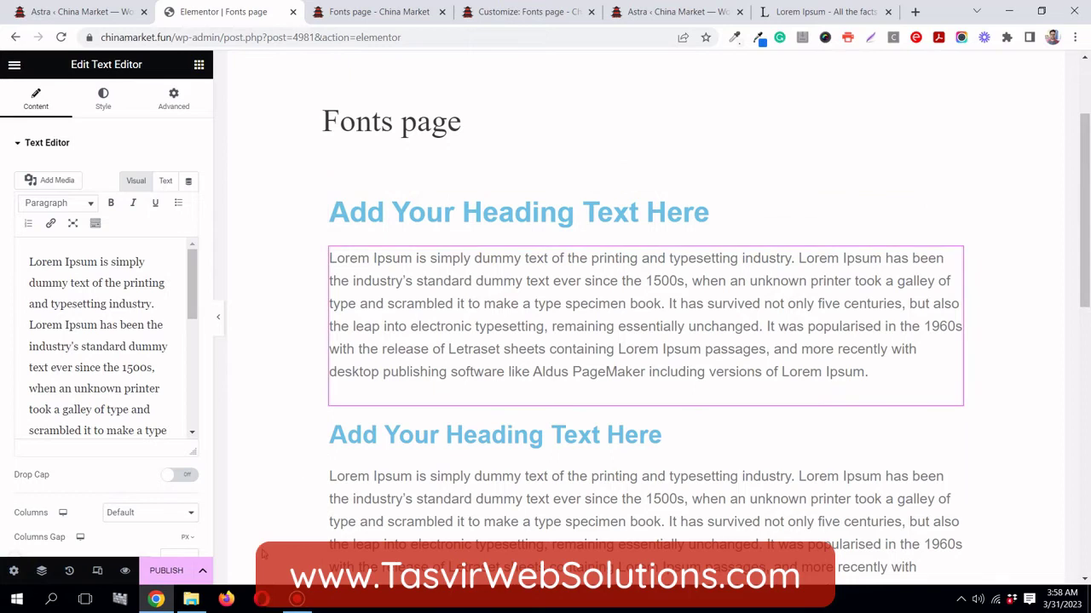
- Save the Fonts page as a draft from the Publish options and return to the Customizer
{"action": "left_click", "coordinate": [202, 571]}
{"action": "left_click", "coordinate": [112, 515]}
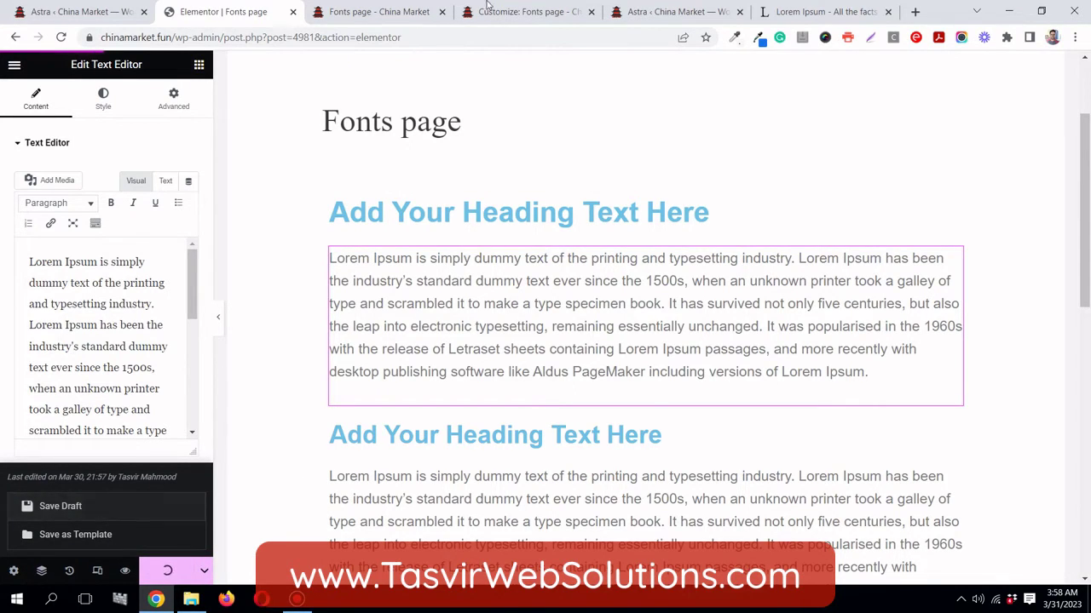
{"action": "left_click", "coordinate": [527, 14]}
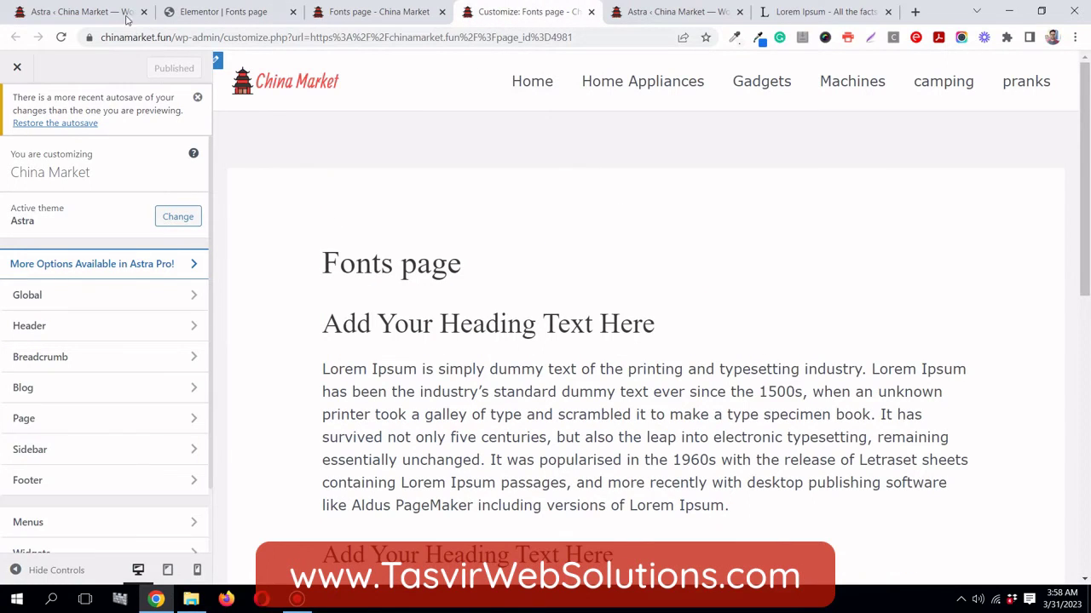
- Reload the Customizer and replace the Verdana Body Font with Josefin Sans under Global > Typography
{"action": "left_click", "coordinate": [61, 37]}
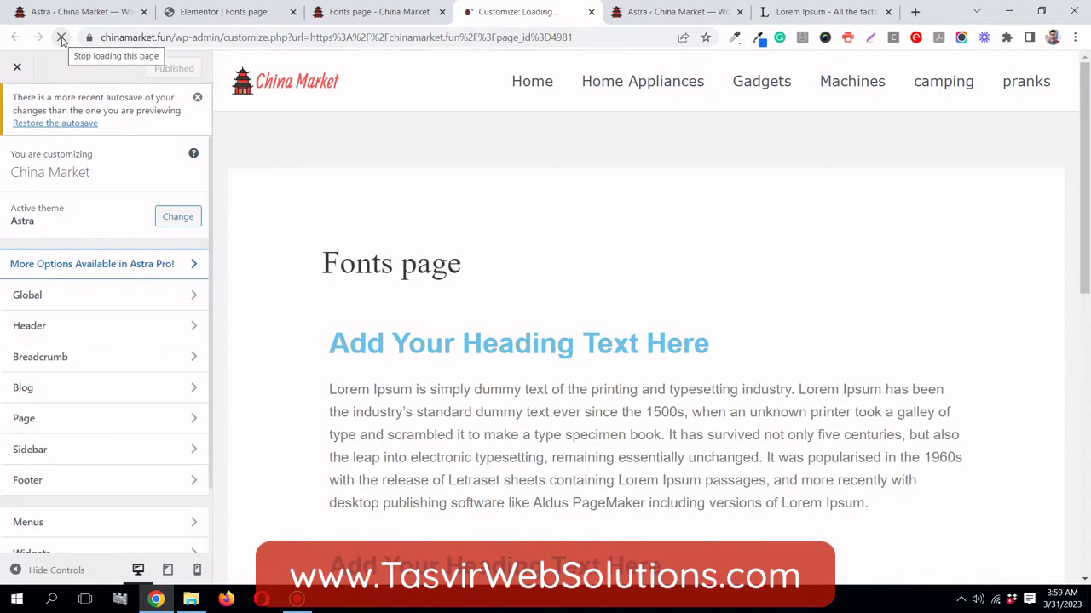
{"action": "left_click", "coordinate": [147, 298]}
{"action": "left_click", "coordinate": [186, 210]}
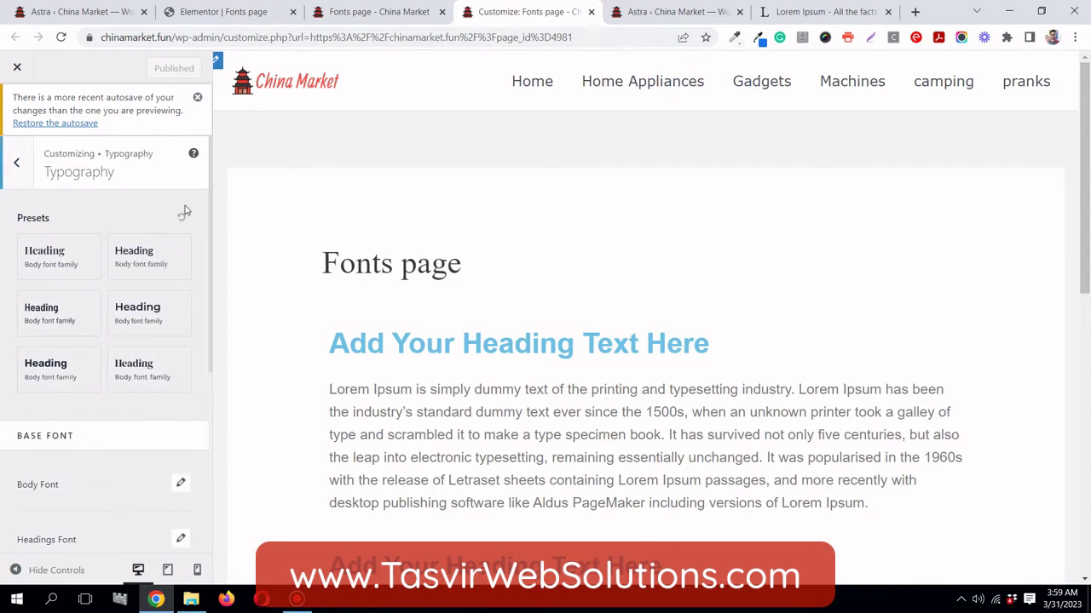
{"action": "scroll", "coordinate": [136, 341], "scroll_direction": "down", "scroll_amount": 3}
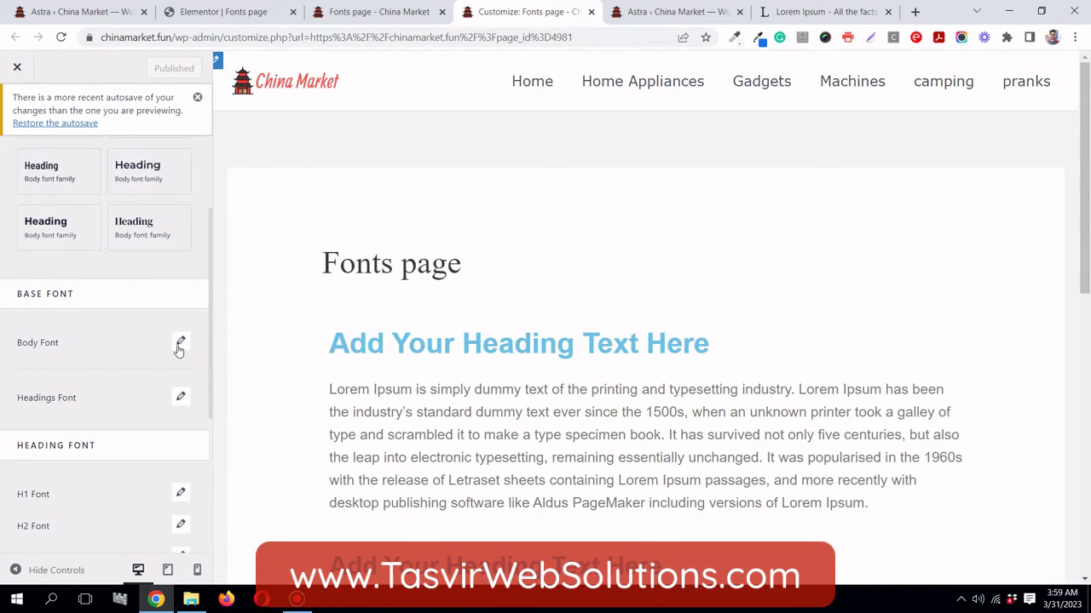
{"action": "left_click", "coordinate": [180, 343]}
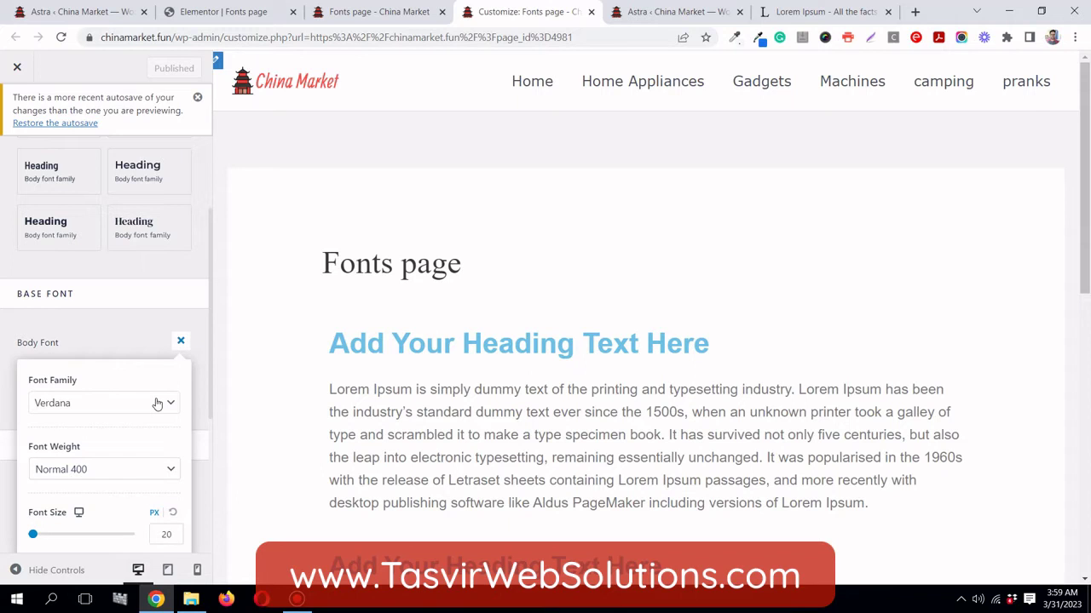
{"action": "left_click", "coordinate": [155, 402]}
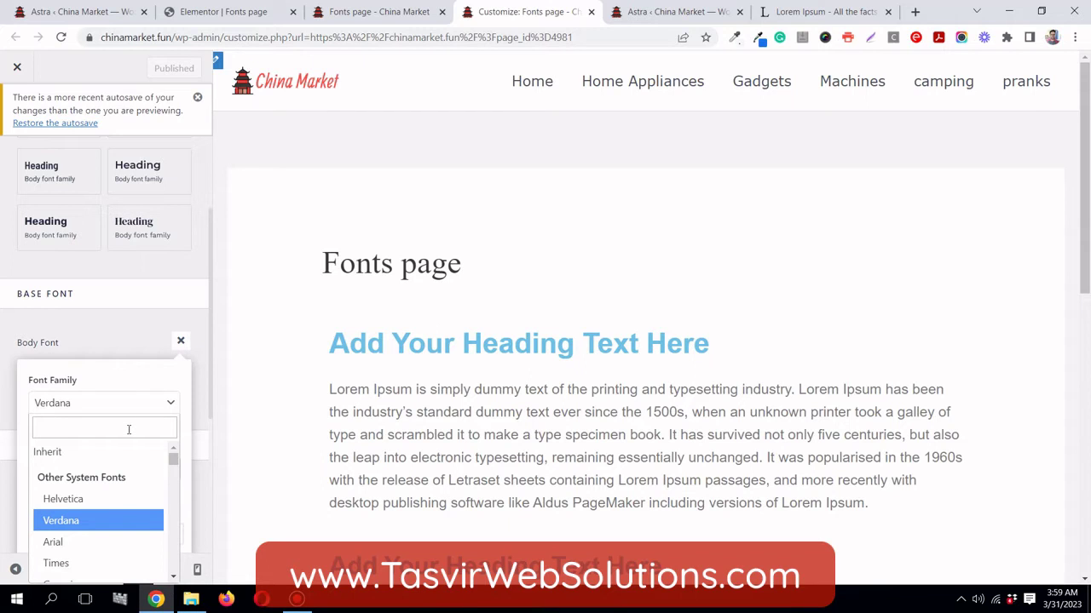
{"action": "type", "text": "jose"}
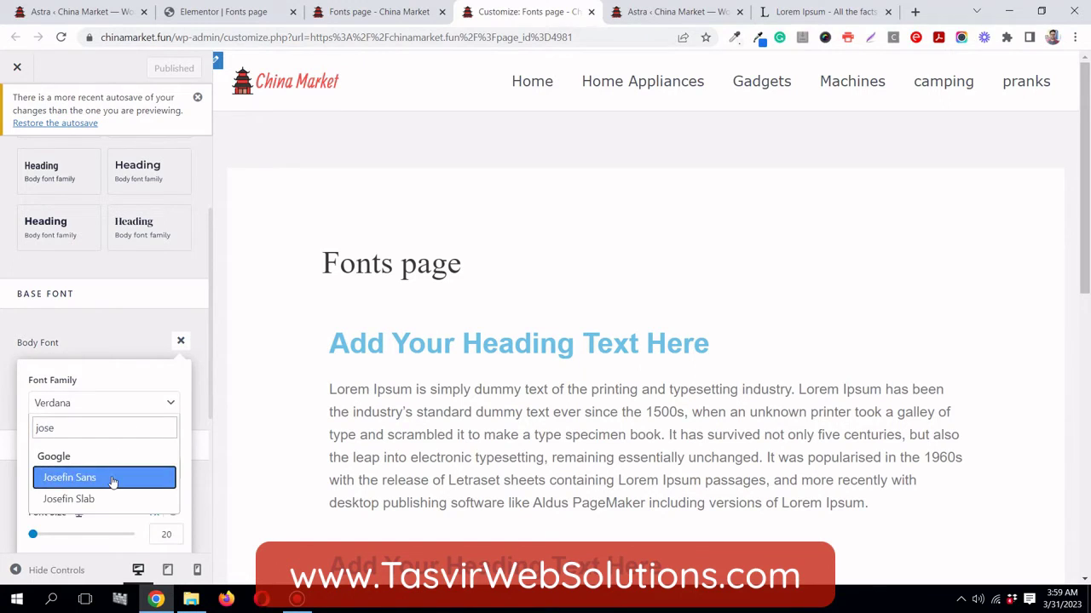
{"action": "left_click", "coordinate": [112, 478]}
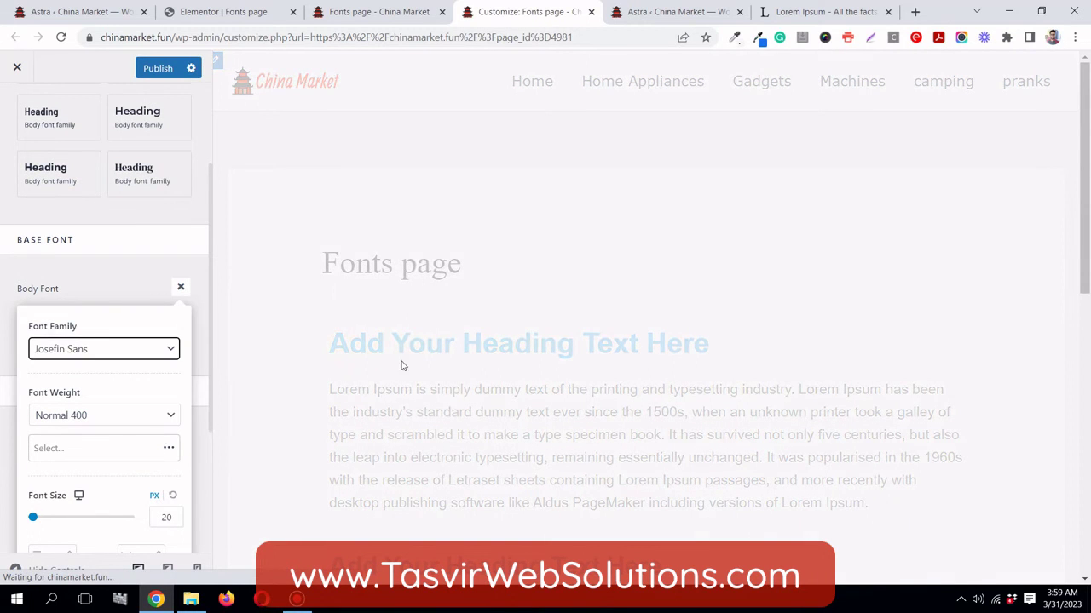
{"action": "scroll", "coordinate": [564, 368], "scroll_direction": "down", "scroll_amount": 1}
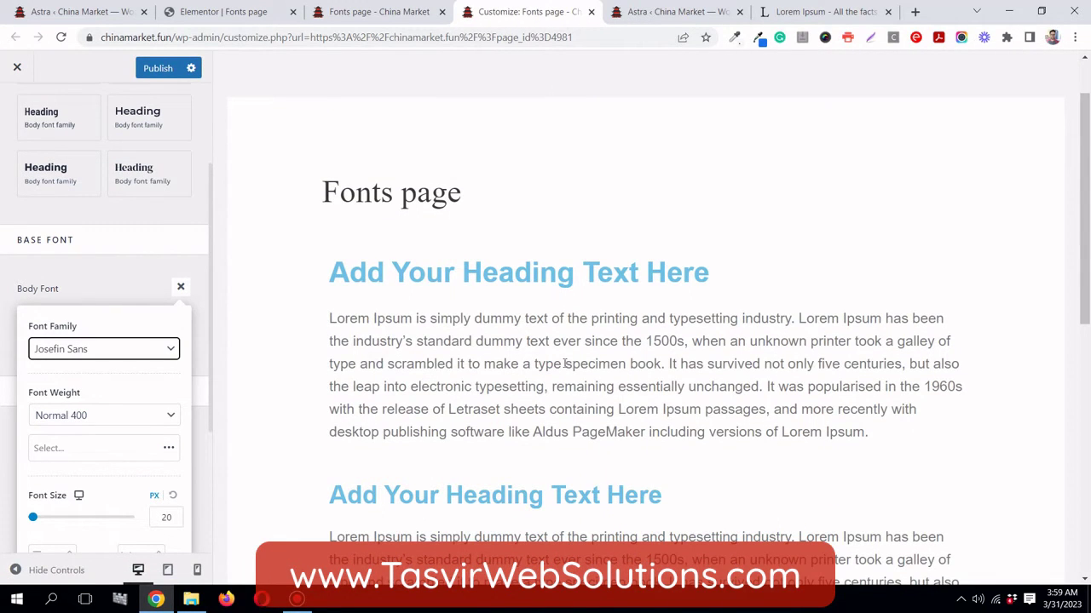
{"action": "left_click", "coordinate": [65, 283]}
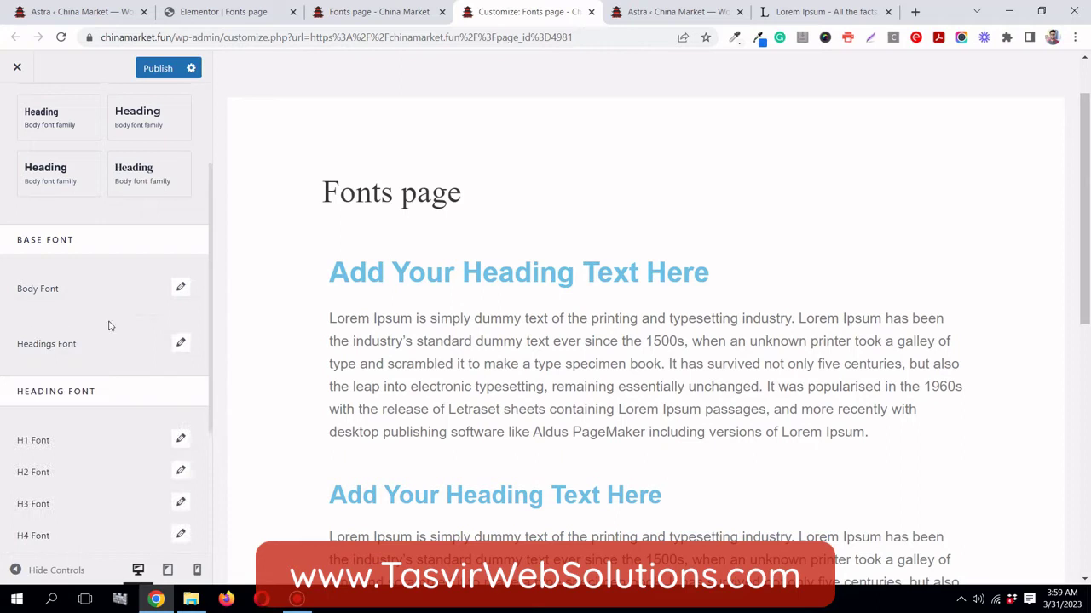
- Switch the Headings Font family from Times to Poppins by searching 'popp'
{"action": "left_click", "coordinate": [178, 351]}
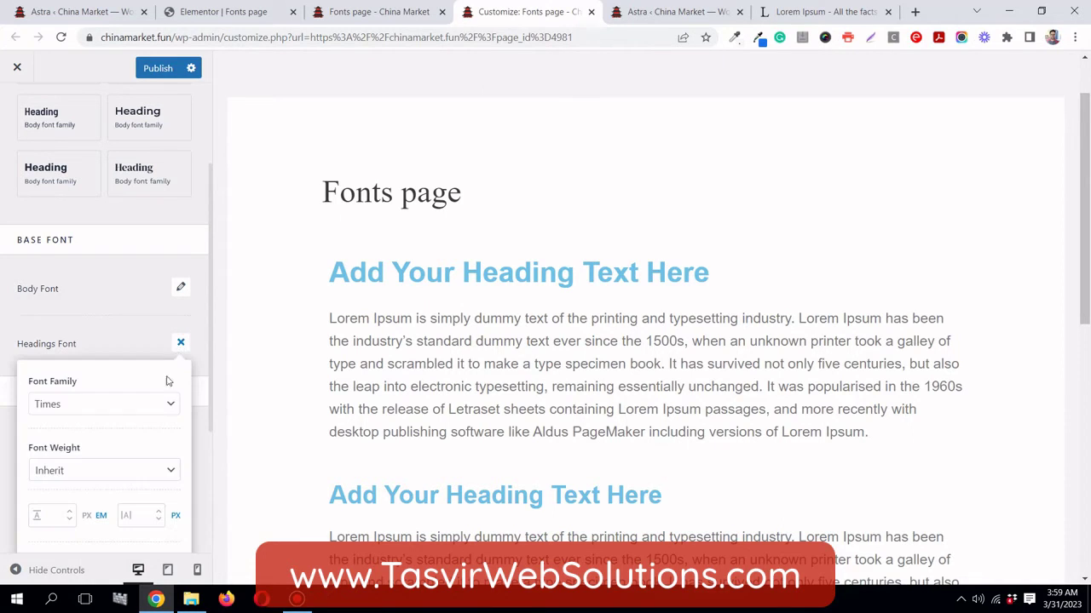
{"action": "left_click", "coordinate": [146, 409]}
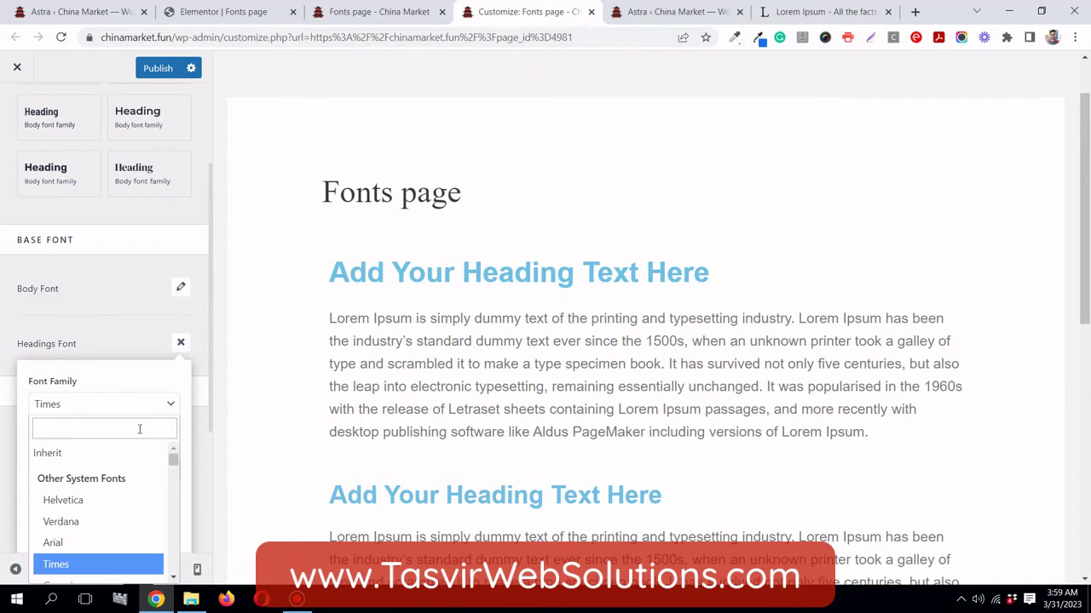
{"action": "type", "text": "popp"}
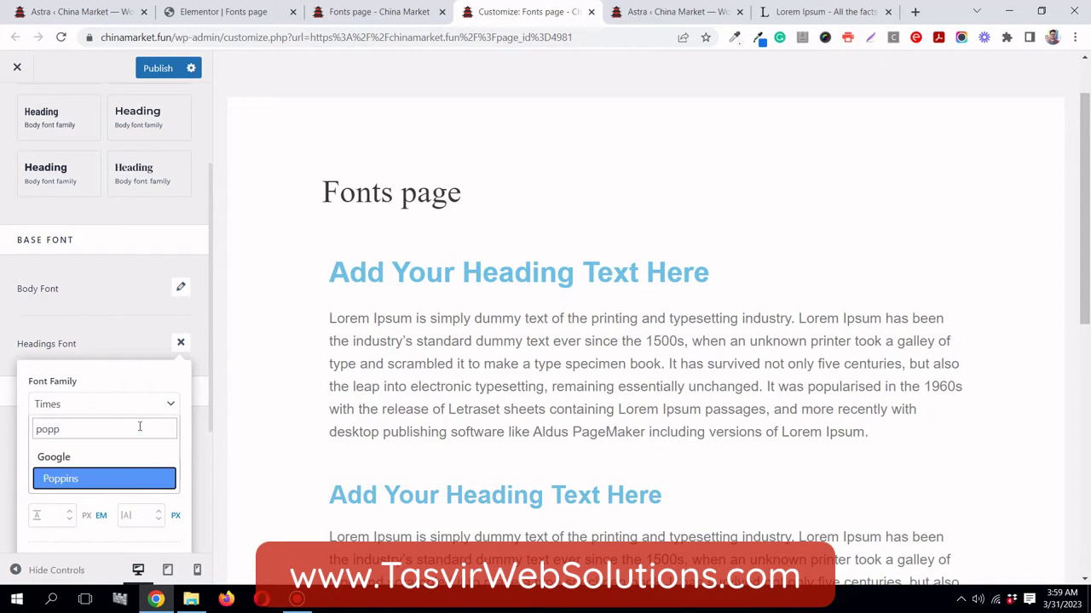
{"action": "left_click", "coordinate": [133, 482]}
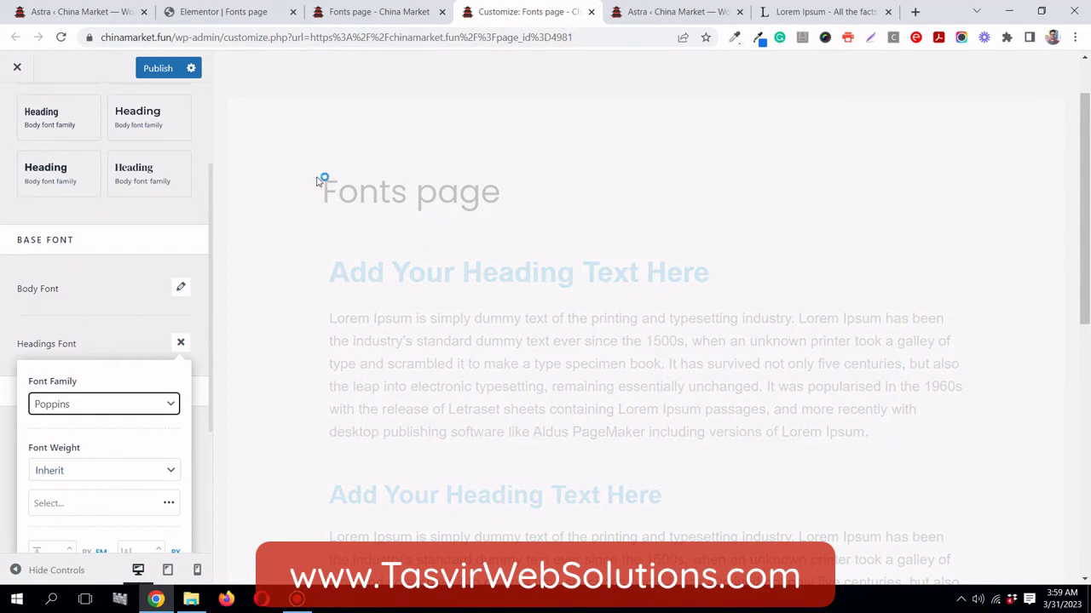
{"action": "left_click", "coordinate": [130, 337]}
{"action": "scroll", "coordinate": [131, 336], "scroll_direction": "up", "scroll_amount": 2}
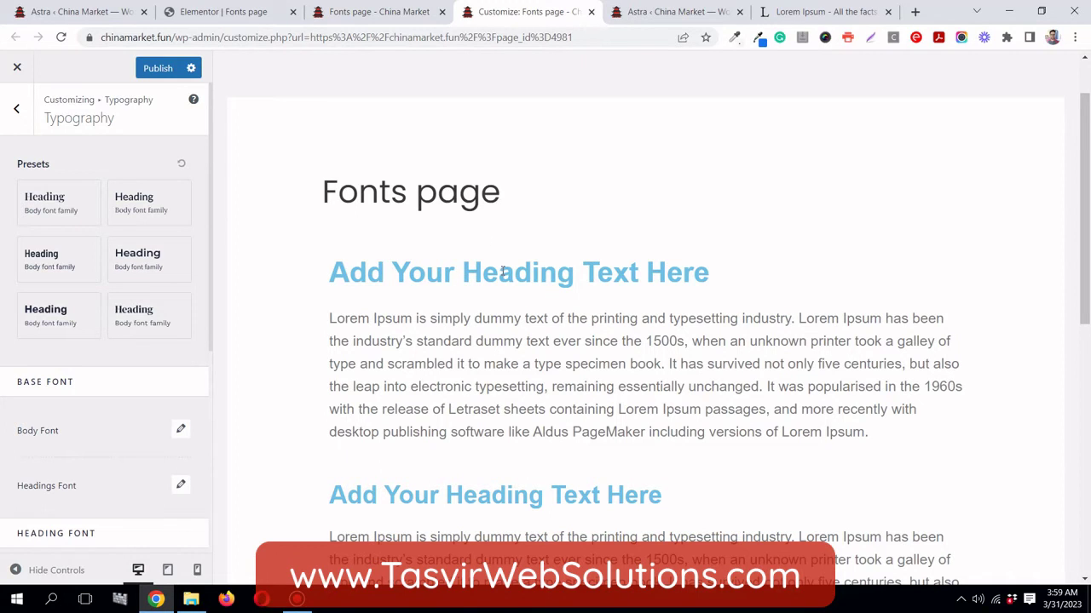
- Enable Disable Default Colors and Disable Default Fonts in Elementor's General settings and save
{"action": "left_click", "coordinate": [51, 14]}
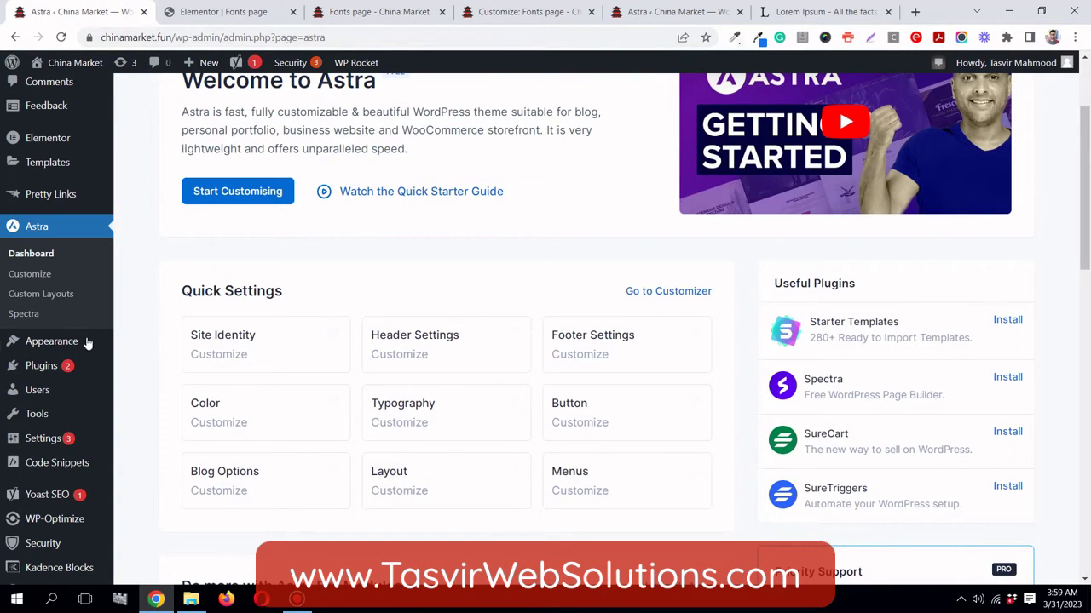
{"action": "mouse_move", "coordinate": [73, 147]}
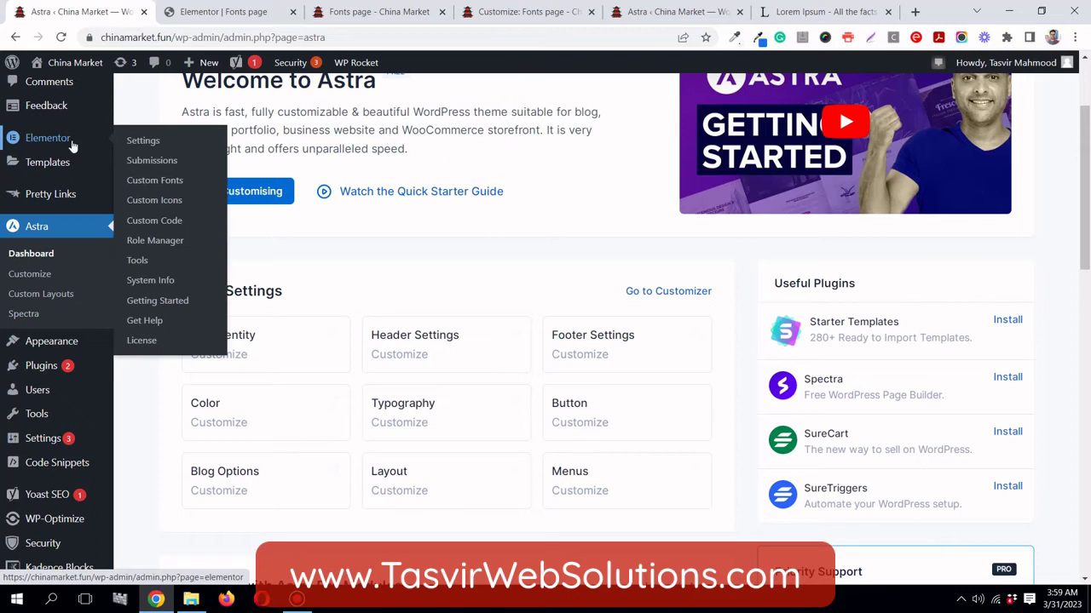
{"action": "left_click", "coordinate": [140, 143]}
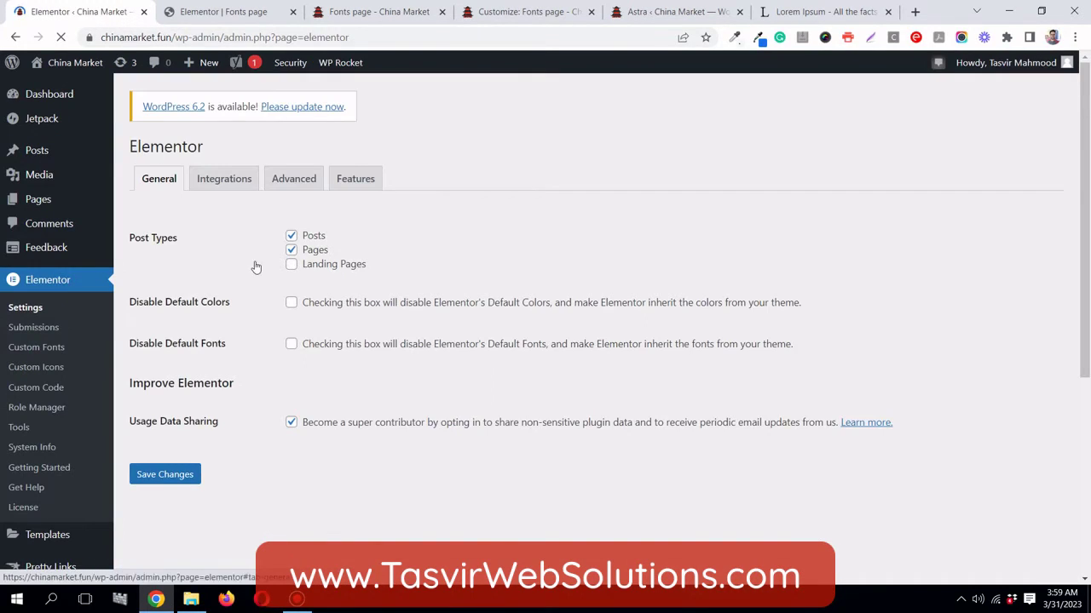
{"action": "left_click", "coordinate": [290, 315]}
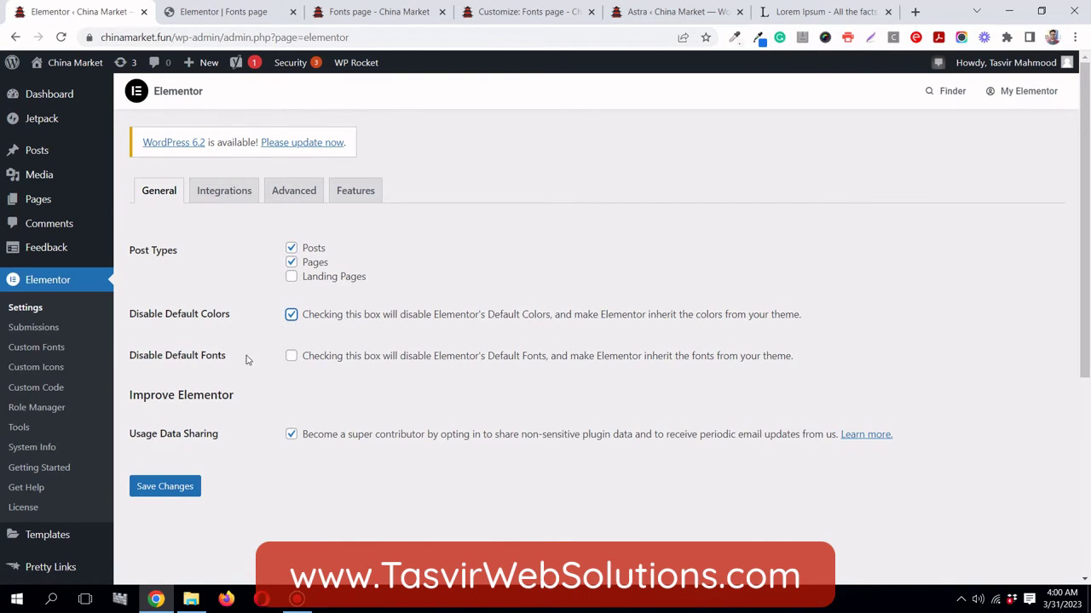
{"action": "left_click", "coordinate": [291, 356]}
{"action": "left_click", "coordinate": [164, 486]}
{"action": "left_click", "coordinate": [524, 12]}
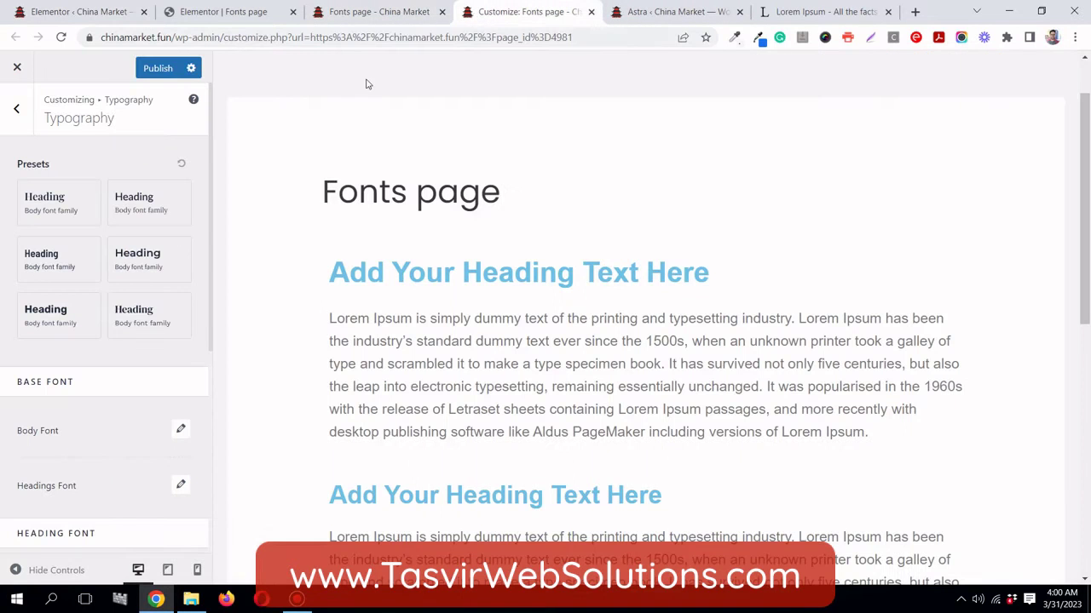
- Reload the Customizer so it picks up the Elementor changes
{"action": "left_click", "coordinate": [61, 39]}
{"action": "left_click", "coordinate": [623, 121]}
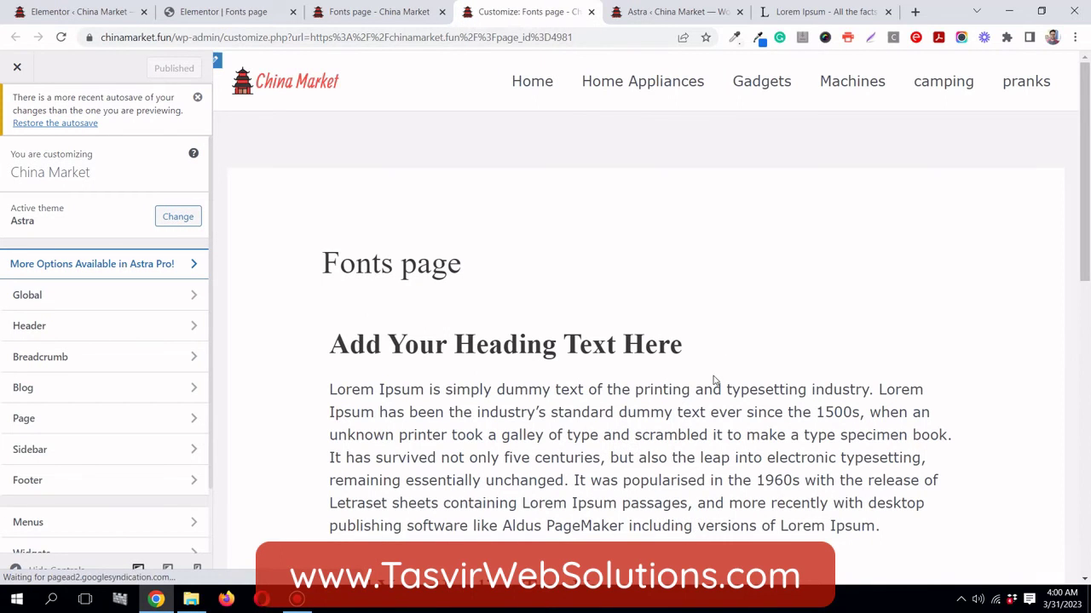
{"action": "scroll", "coordinate": [709, 382], "scroll_direction": "down", "scroll_amount": 3}
{"action": "scroll", "coordinate": [709, 382], "scroll_direction": "up", "scroll_amount": 1}
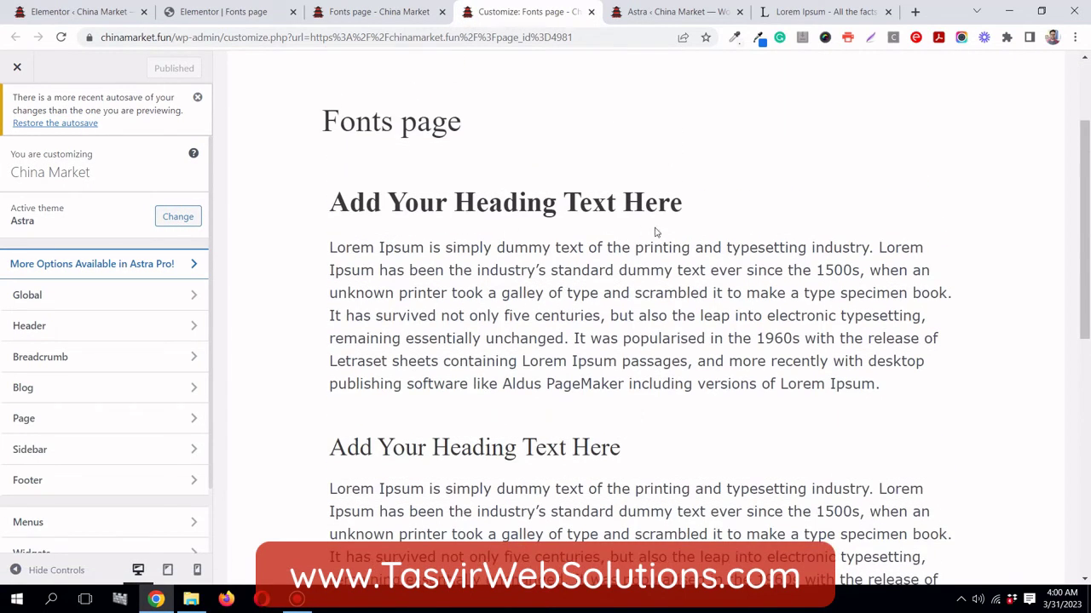
{"action": "scroll", "coordinate": [506, 243], "scroll_direction": "up", "scroll_amount": 1}
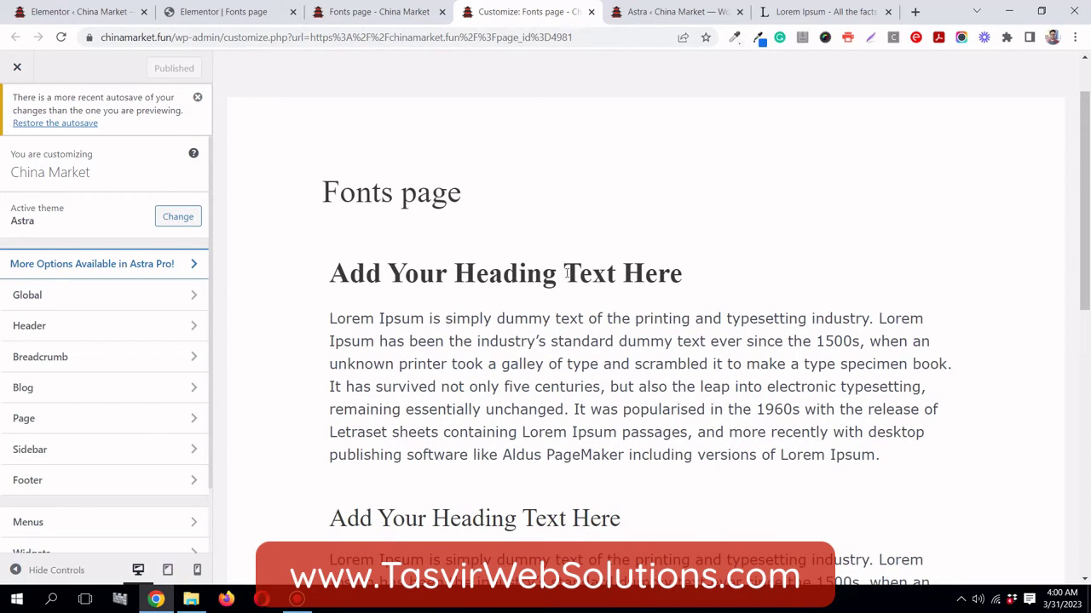
- In Global > Typography, set the Body Font to Josefin Sans at 18 px
{"action": "left_click", "coordinate": [102, 298]}
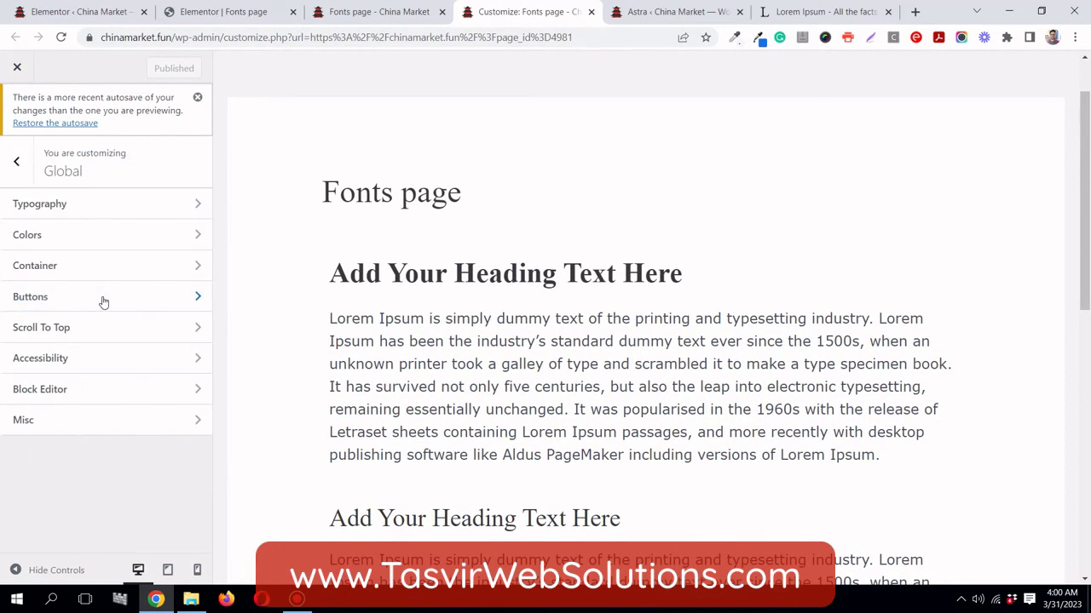
{"action": "left_click", "coordinate": [119, 208]}
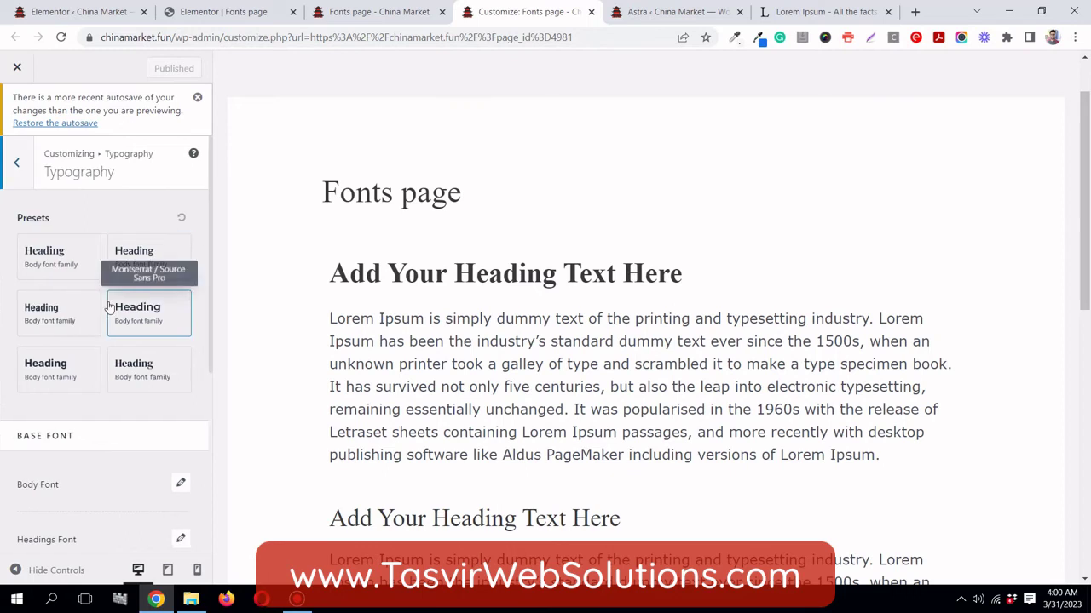
{"action": "scroll", "coordinate": [108, 306], "scroll_direction": "down", "scroll_amount": 3}
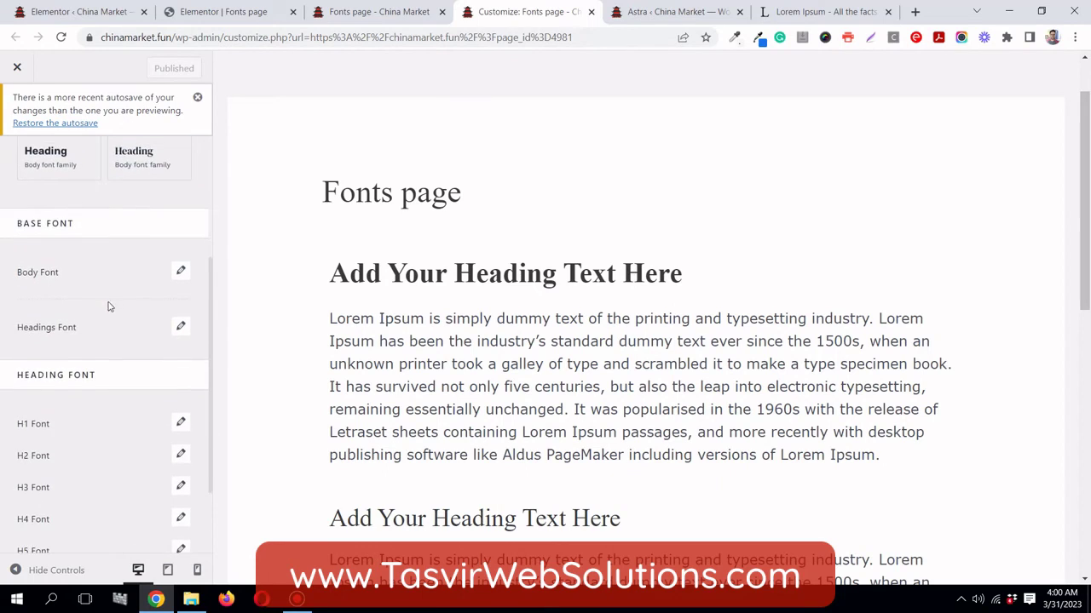
{"action": "left_click", "coordinate": [185, 275]}
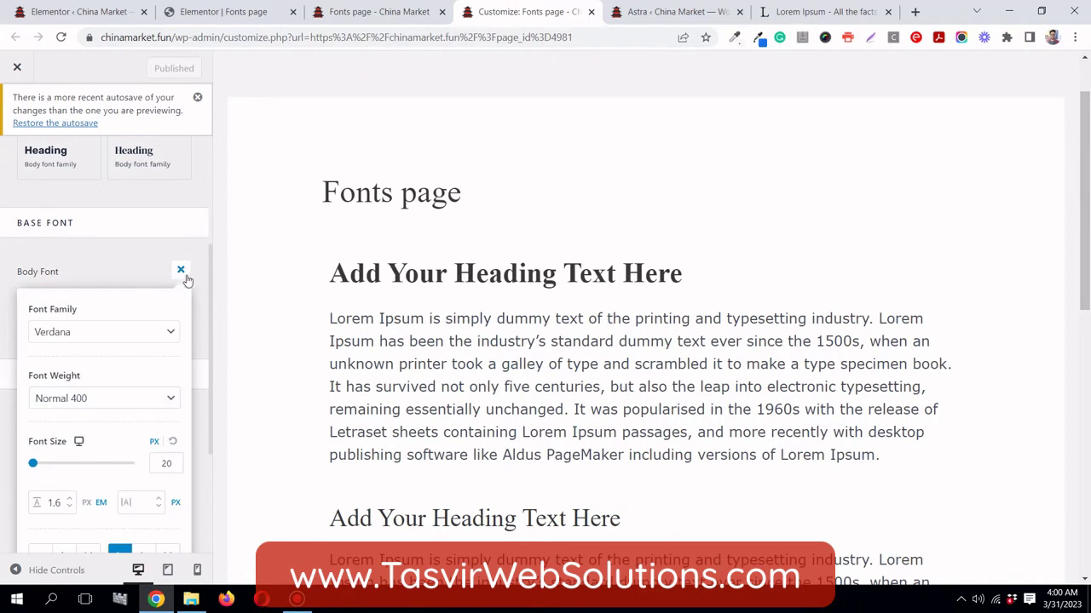
{"action": "left_click", "coordinate": [142, 345]}
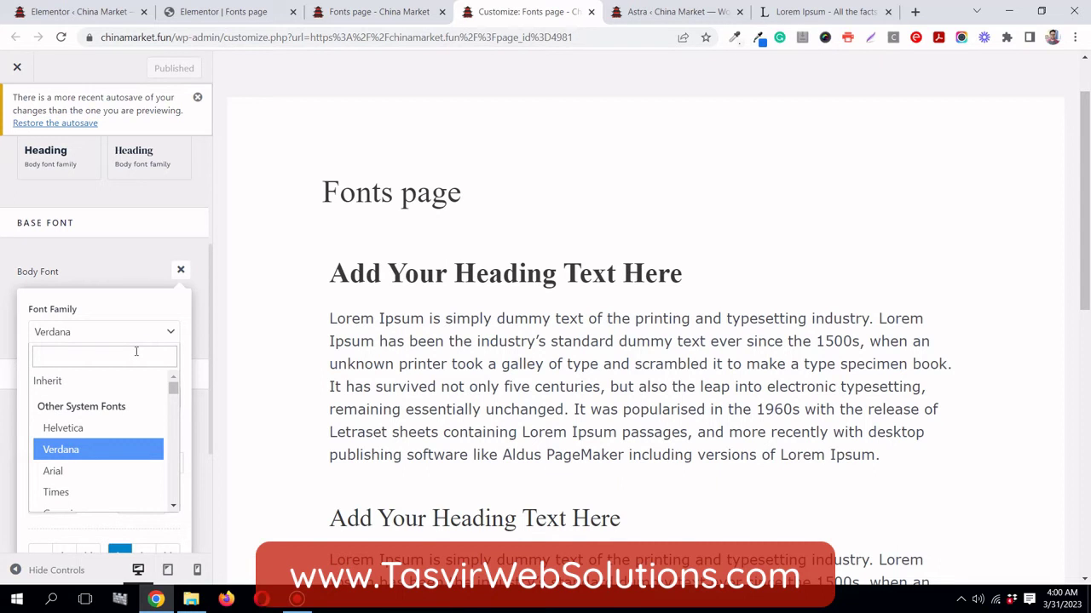
{"action": "left_click", "coordinate": [136, 351]}
{"action": "type", "text": "jo"}
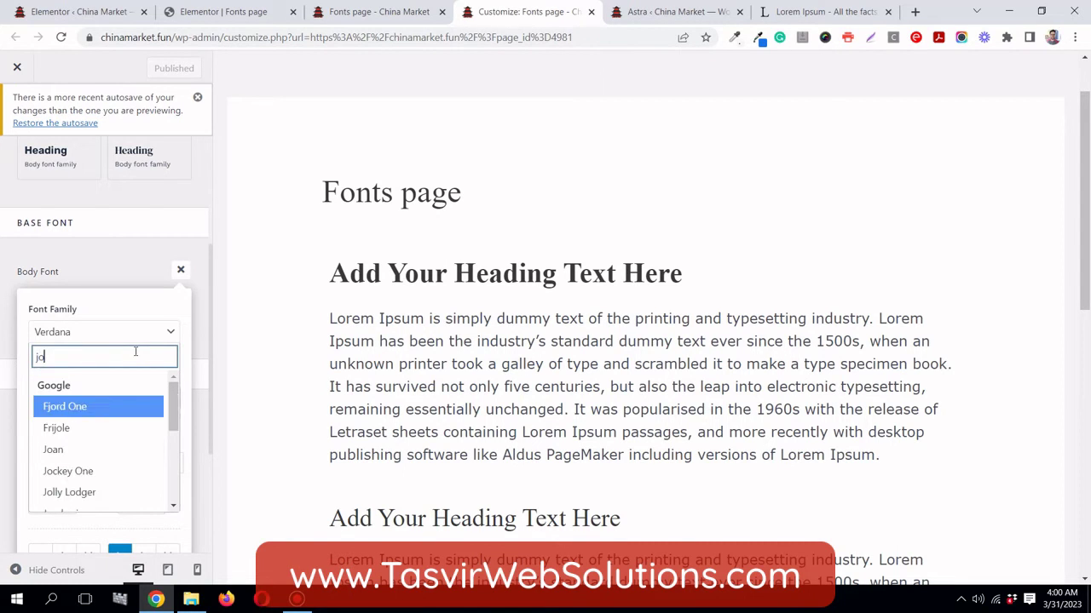
{"action": "type", "text": "s"}
{"action": "left_click", "coordinate": [98, 407]}
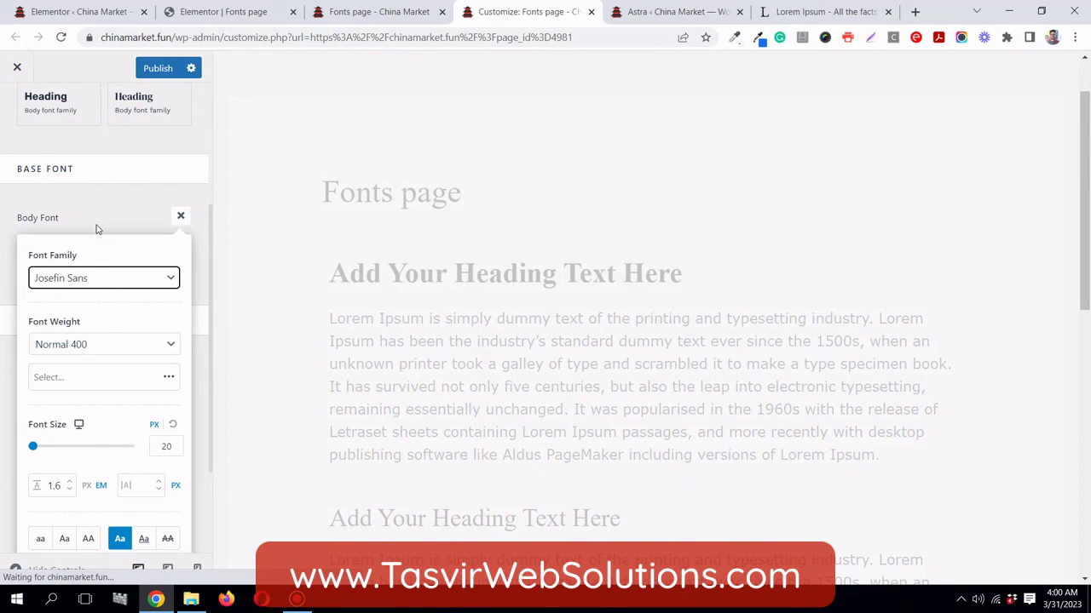
{"action": "left_click", "coordinate": [162, 451]}
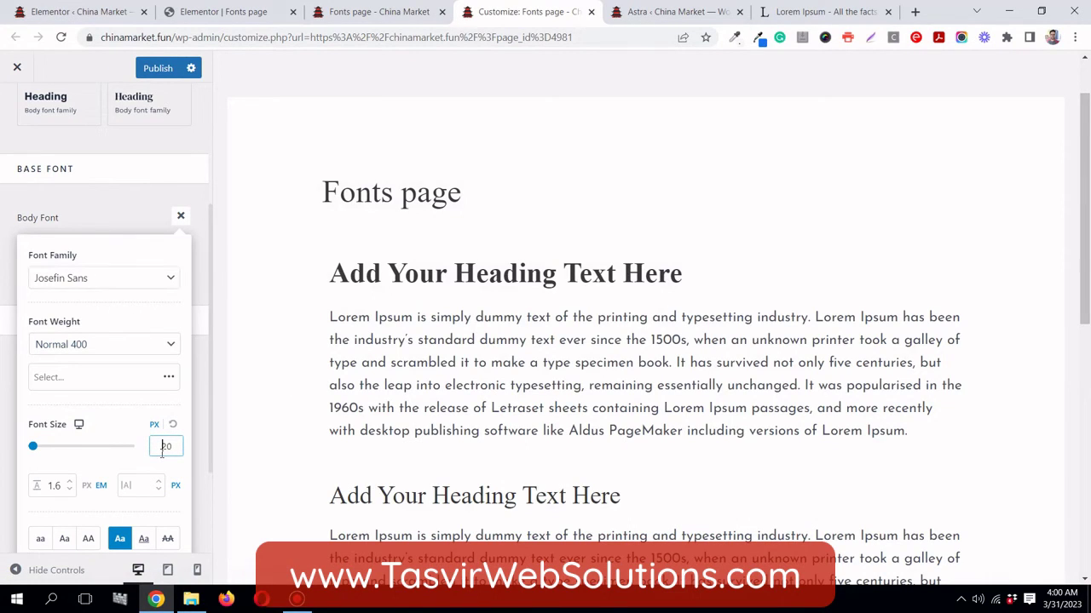
{"action": "key", "text": "BackSpace"}
{"action": "key", "text": "BackSpace"}
{"action": "type", "text": "18"}
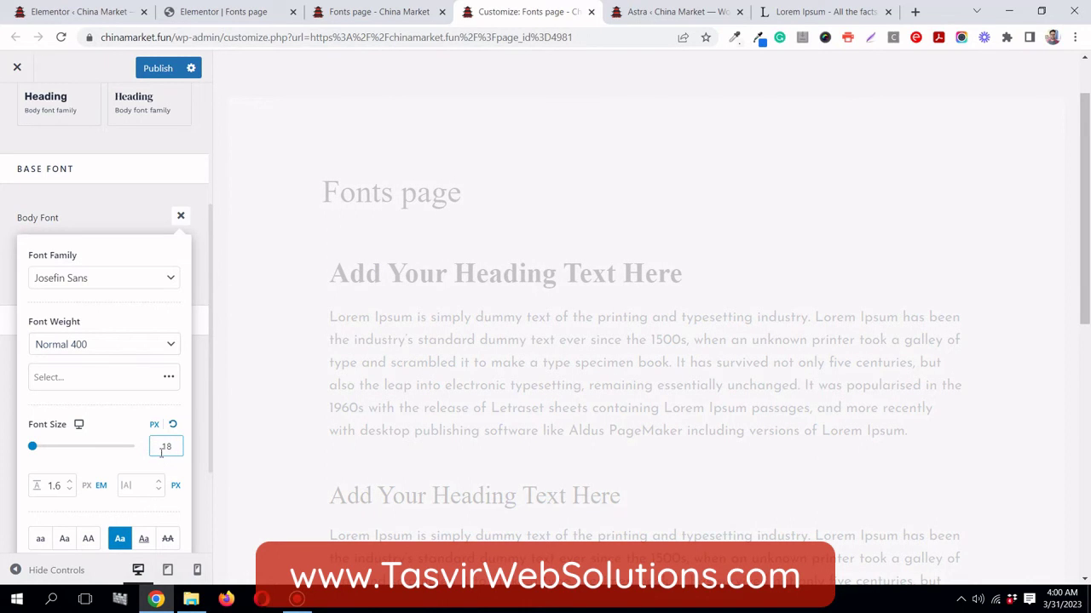
{"action": "left_click", "coordinate": [77, 223]}
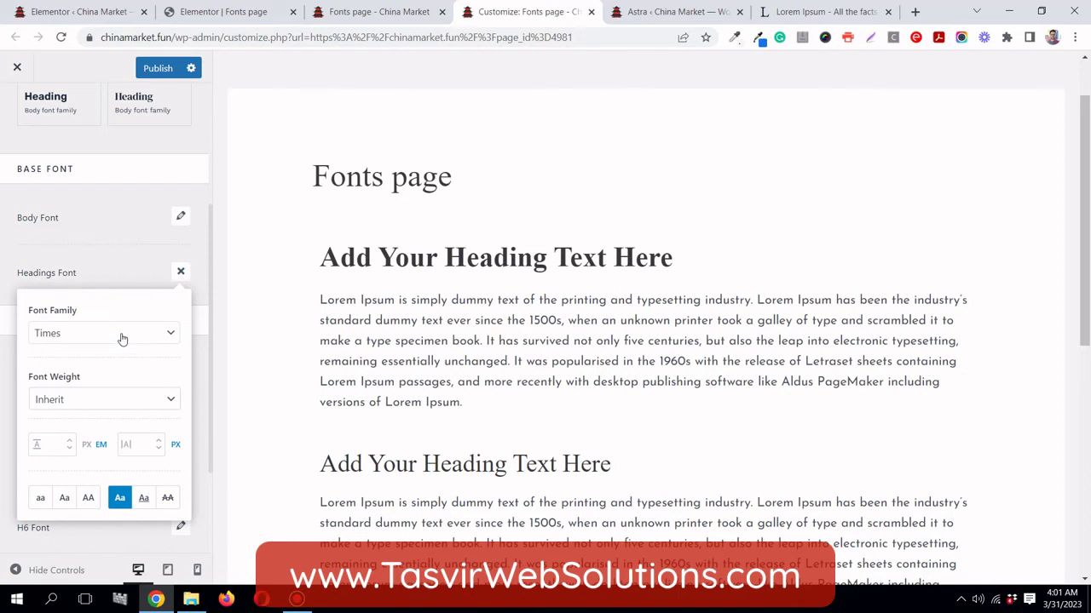
- Choose Poppins as the headings font family
{"action": "left_click", "coordinate": [122, 334]}
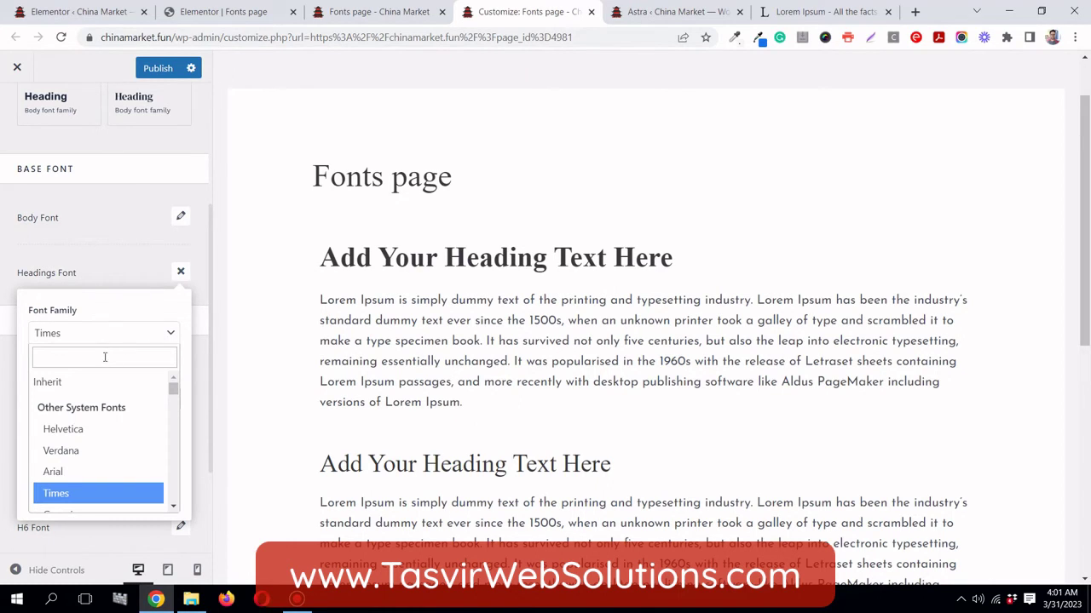
{"action": "left_click", "coordinate": [105, 357]}
{"action": "type", "text": "popp"}
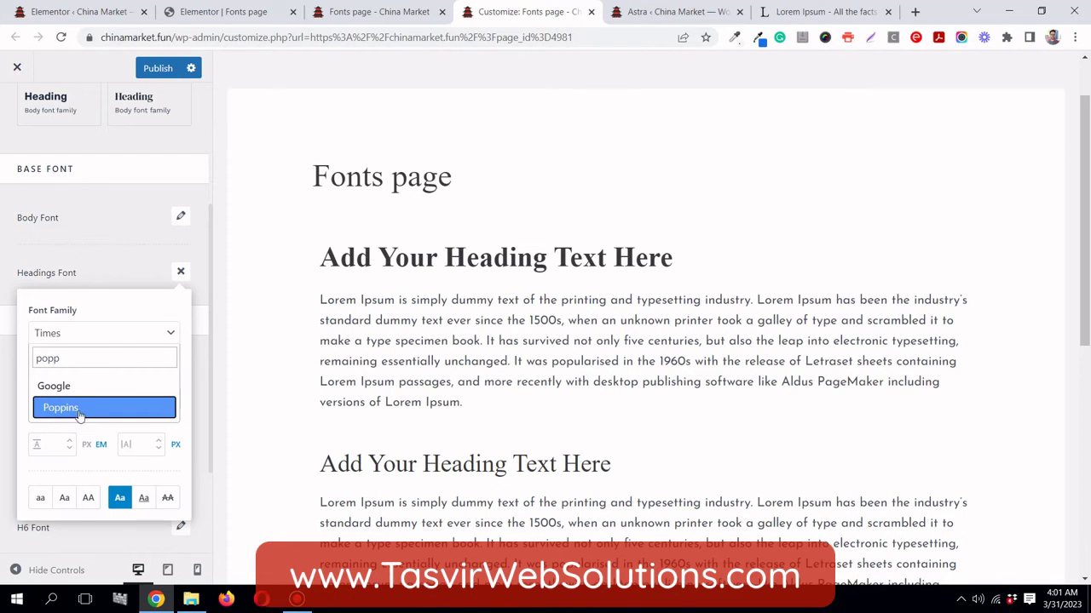
{"action": "left_click", "coordinate": [80, 409]}
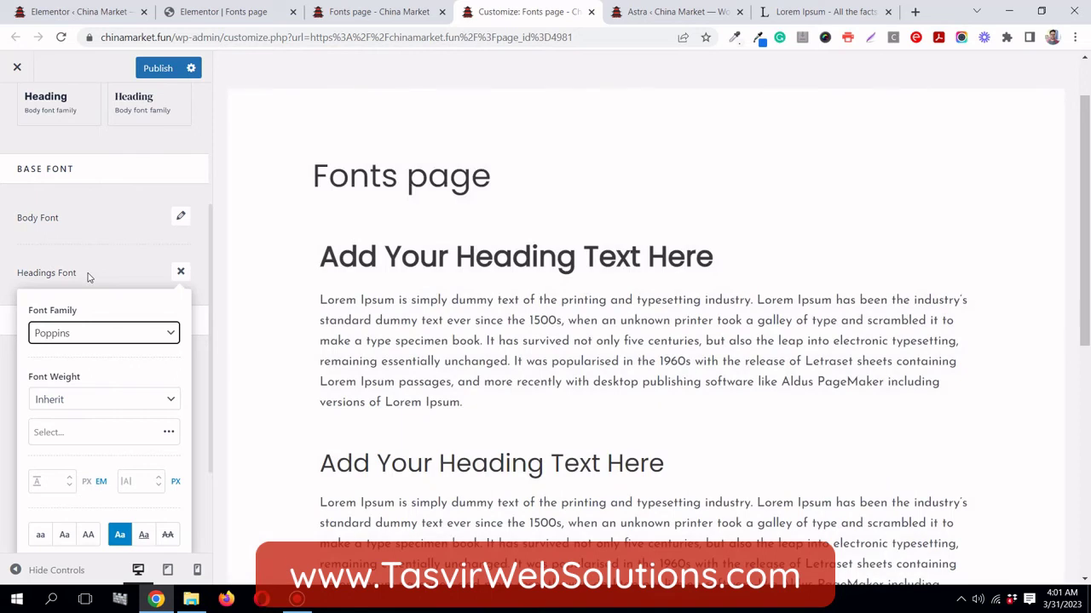
{"action": "left_click", "coordinate": [176, 276]}
- Set the headings font weight to Bold 700
{"action": "left_click", "coordinate": [179, 273]}
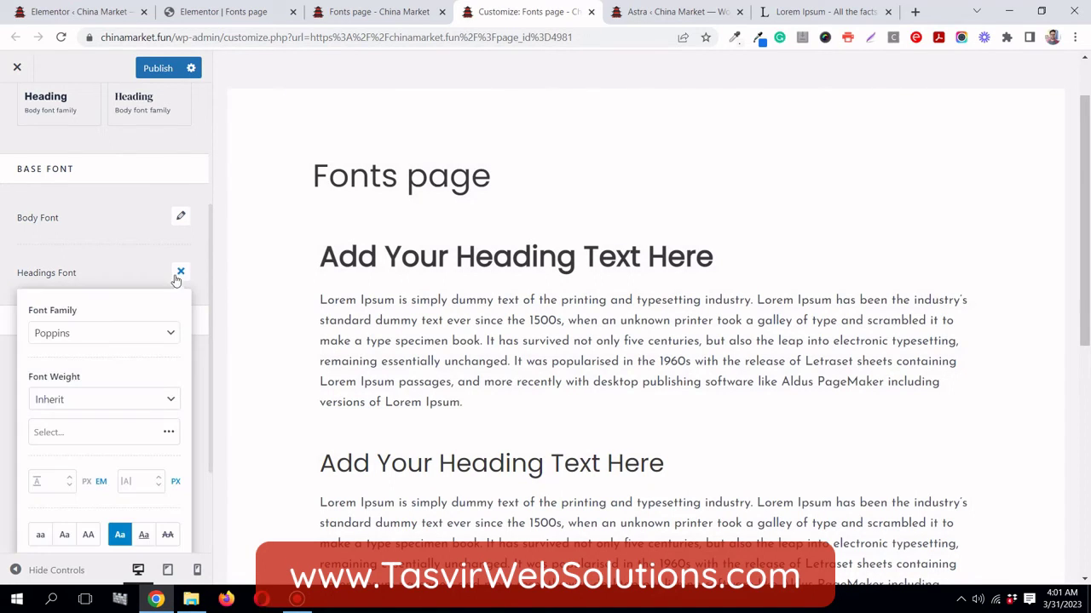
{"action": "left_click", "coordinate": [97, 397]}
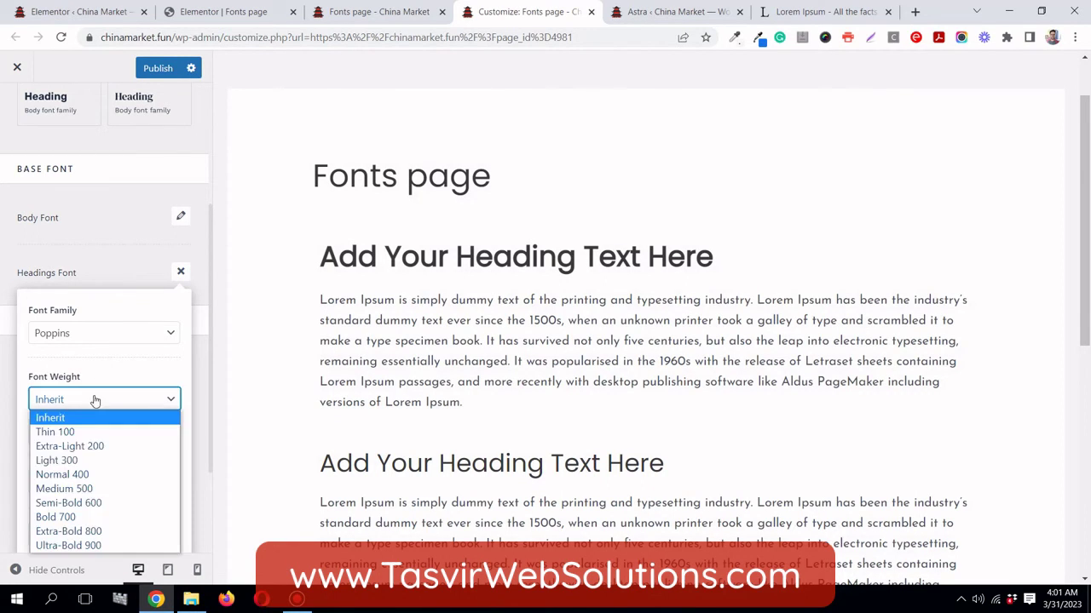
{"action": "left_click", "coordinate": [79, 519]}
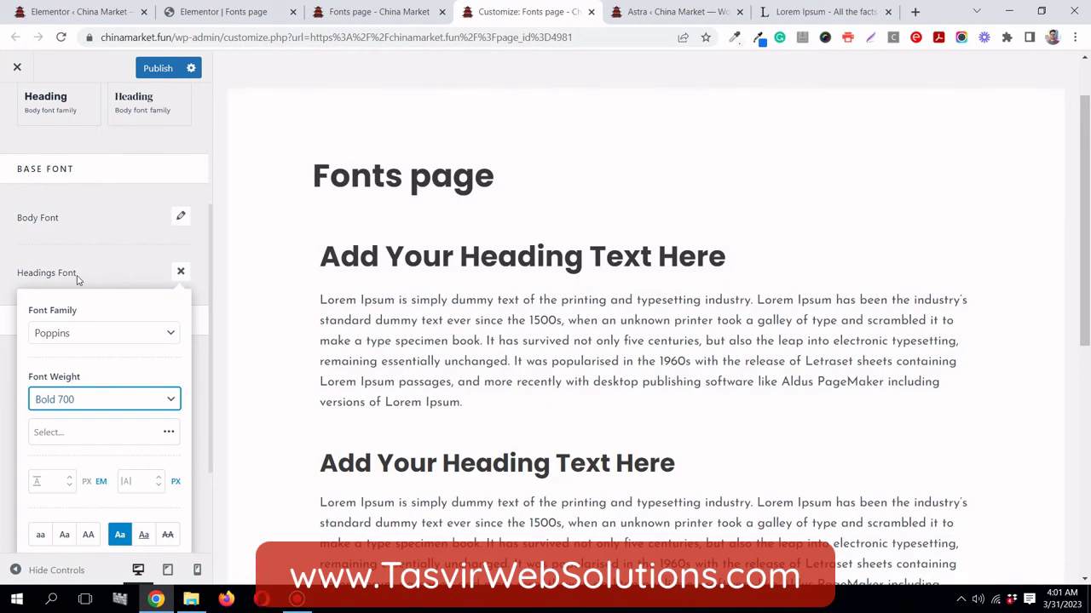
{"action": "left_click", "coordinate": [77, 280]}
{"action": "scroll", "coordinate": [68, 348], "scroll_direction": "down", "scroll_amount": 2}
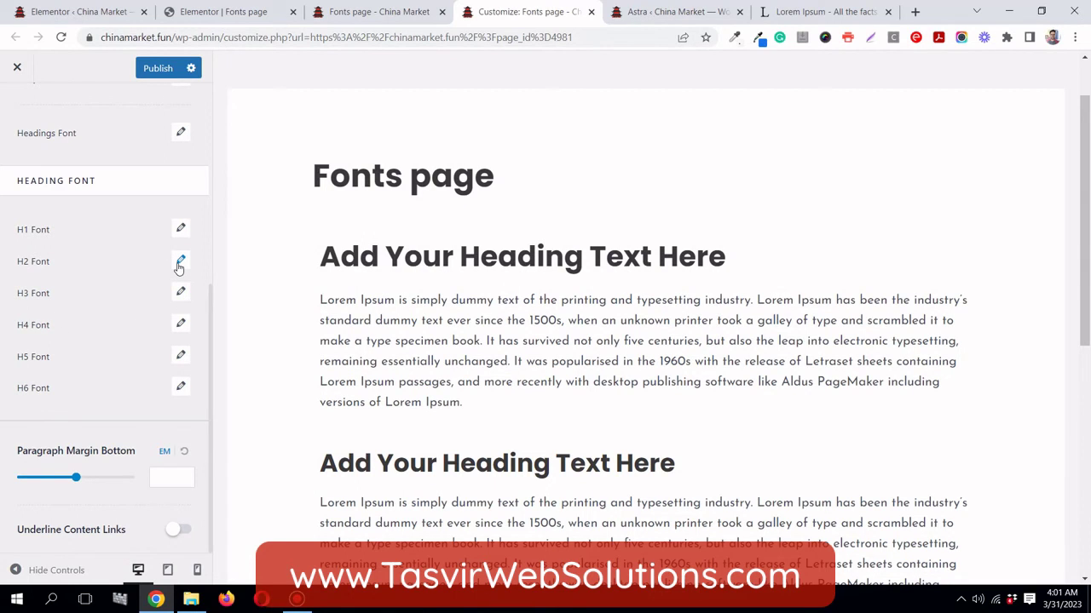
- Set the H2 font size to 45 px and the H1 font size to 65 px
{"action": "left_click", "coordinate": [180, 261]}
{"action": "left_click", "coordinate": [158, 453]}
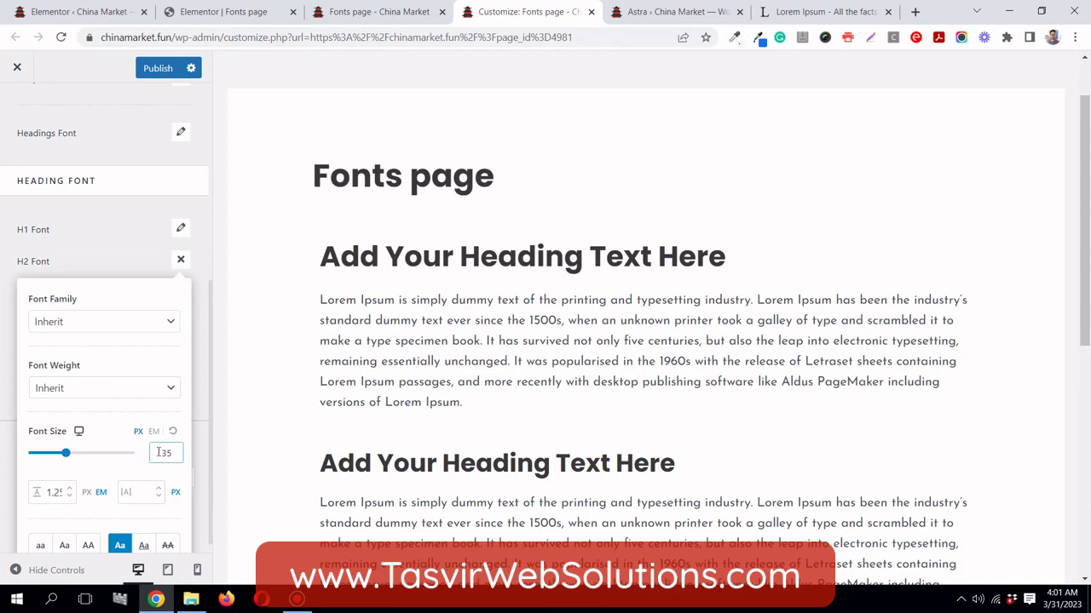
{"action": "key", "text": "BackSpace"}
{"action": "key", "text": "BackSpace"}
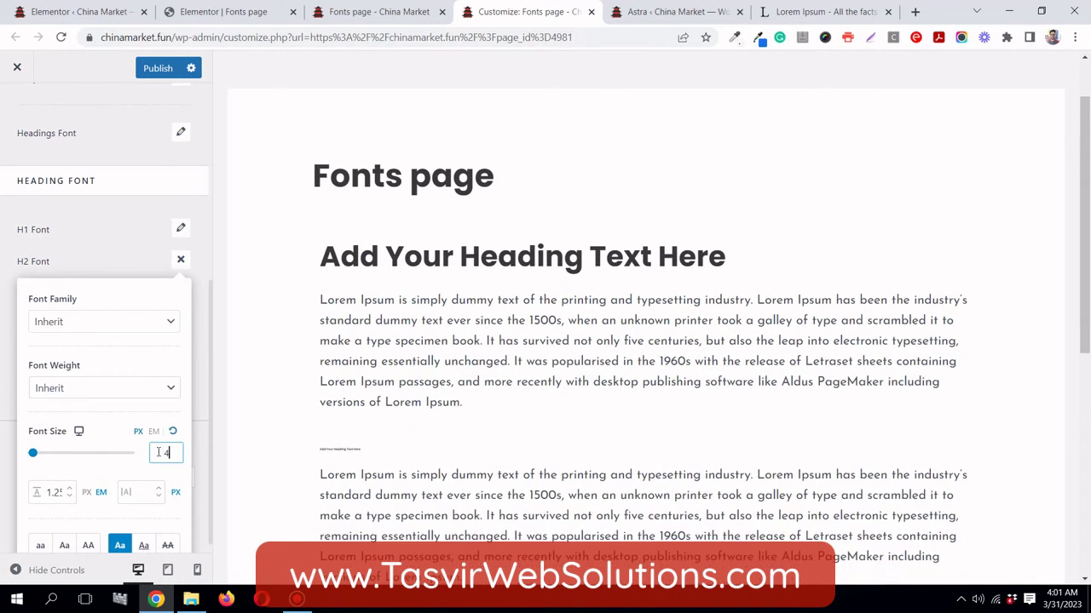
{"action": "type", "text": "45"}
{"action": "left_click", "coordinate": [130, 245]}
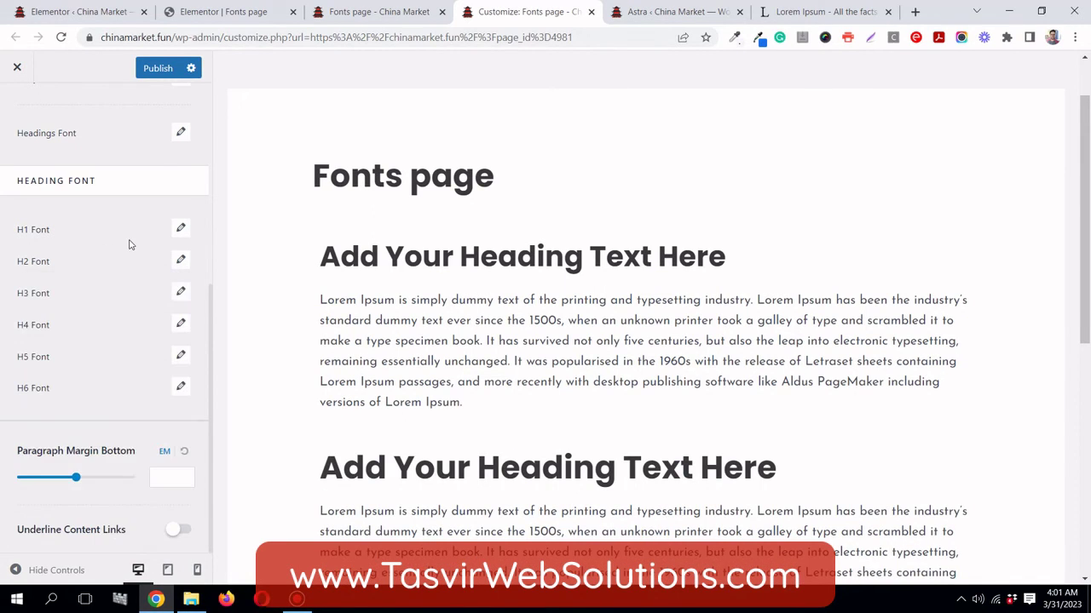
{"action": "left_click", "coordinate": [179, 228]}
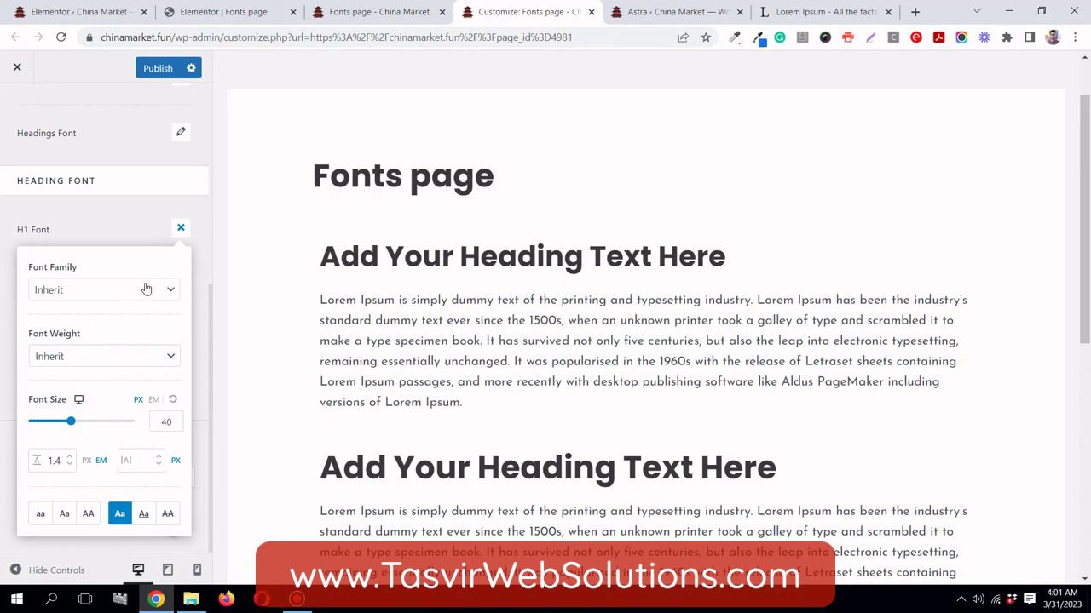
{"action": "left_click", "coordinate": [164, 422]}
{"action": "key", "text": "BackSpace"}
{"action": "key", "text": "BackSpace"}
{"action": "type", "text": "65"}
{"action": "left_click", "coordinate": [100, 223]}
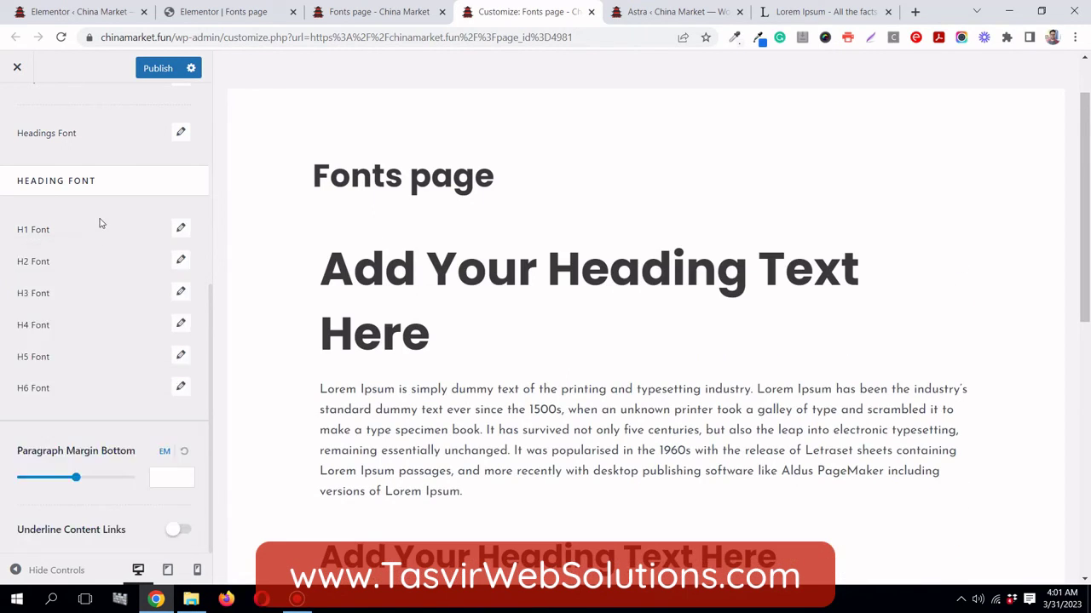
- Change the H3 font size to 30 px
{"action": "scroll", "coordinate": [433, 326], "scroll_direction": "down", "scroll_amount": 5}
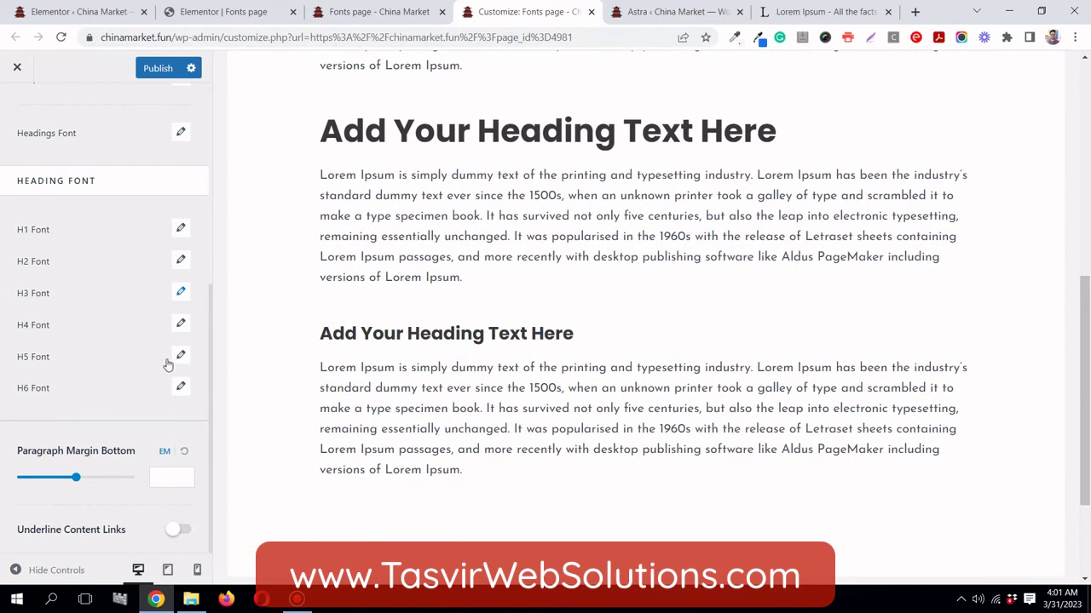
{"action": "left_click", "coordinate": [179, 294]}
{"action": "left_click", "coordinate": [166, 486]}
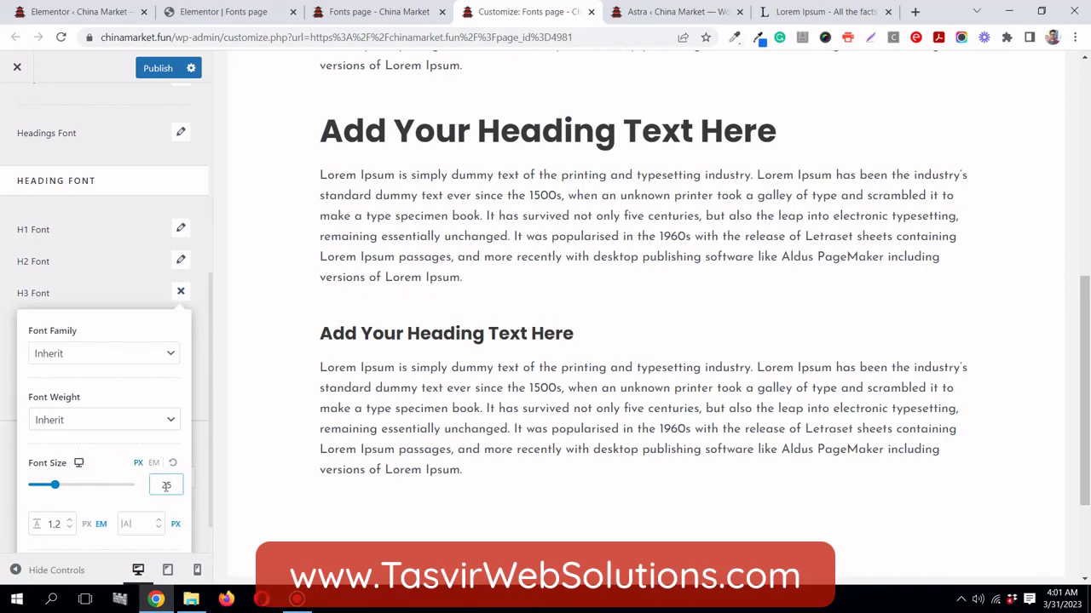
{"action": "key", "text": "BackSpace"}
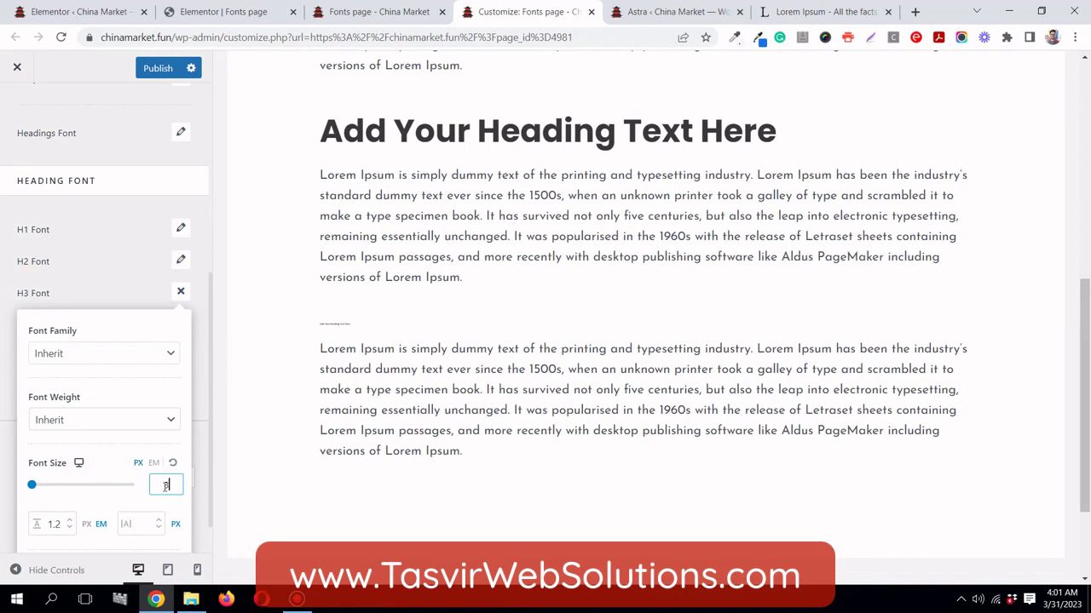
{"action": "type", "text": "0"}
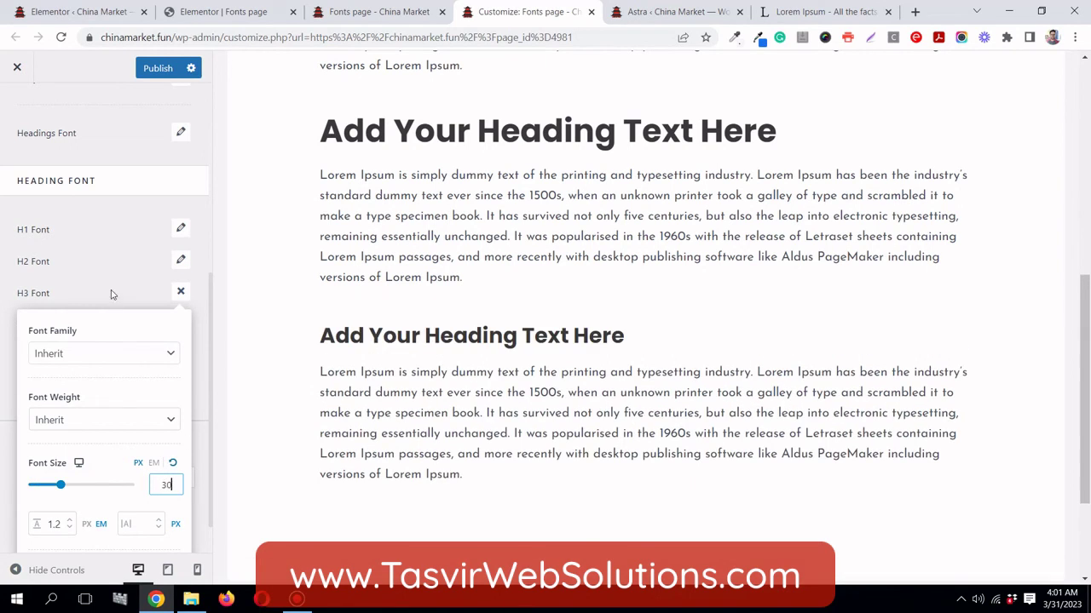
{"action": "left_click", "coordinate": [114, 294]}
{"action": "scroll", "coordinate": [471, 352], "scroll_direction": "up", "scroll_amount": 3}
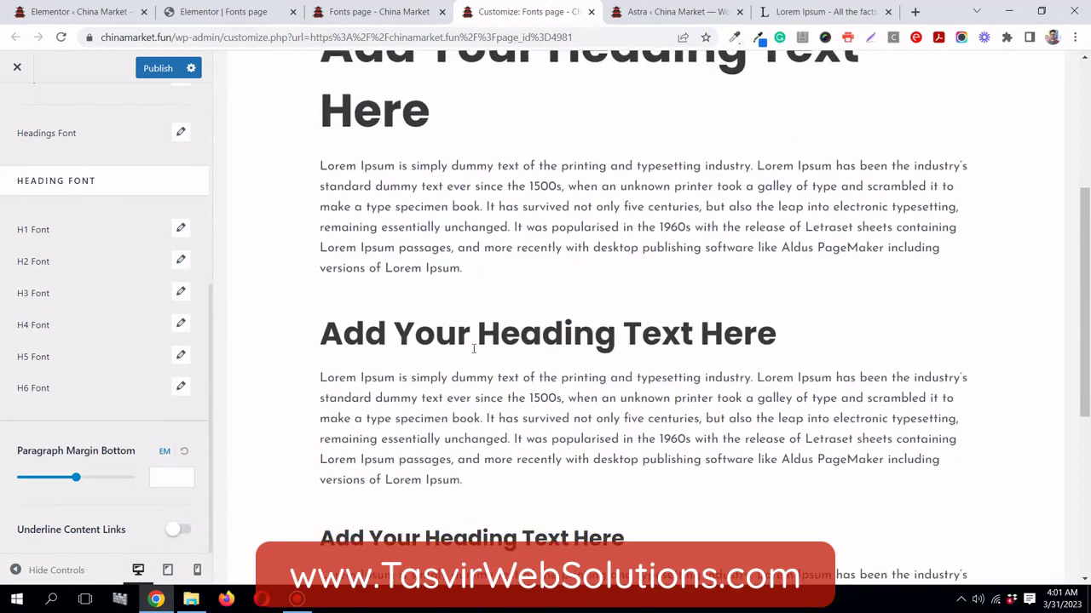
{"action": "scroll", "coordinate": [473, 349], "scroll_direction": "down", "scroll_amount": 3}
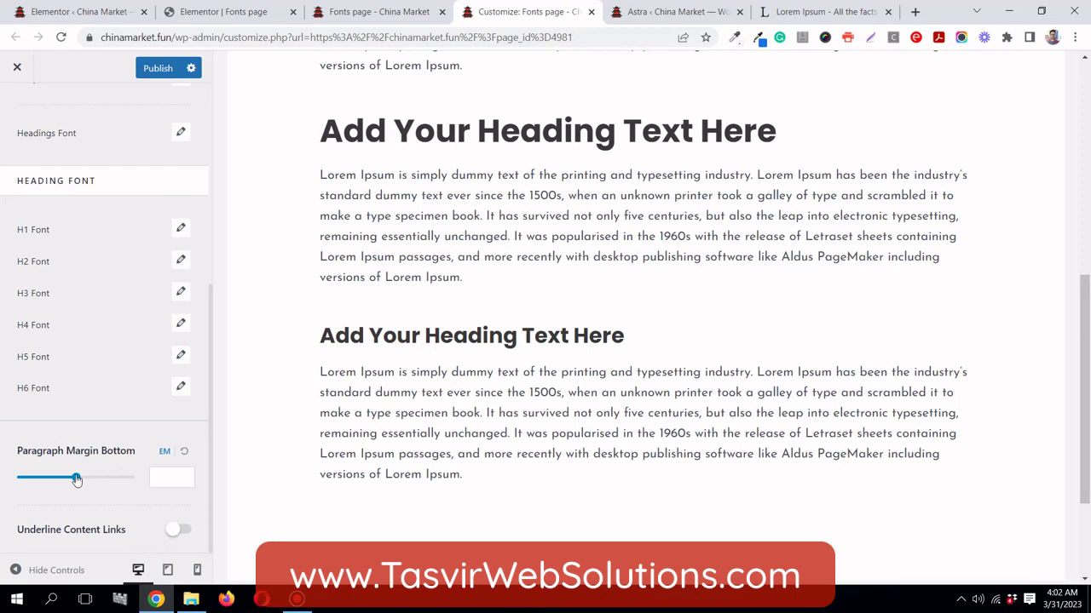
- Set Paragraph Margin Bottom to 0.5 em and leave the Typography panel
{"action": "left_click_drag", "start_coordinate": [77, 480], "coordinate": [3, 485]}
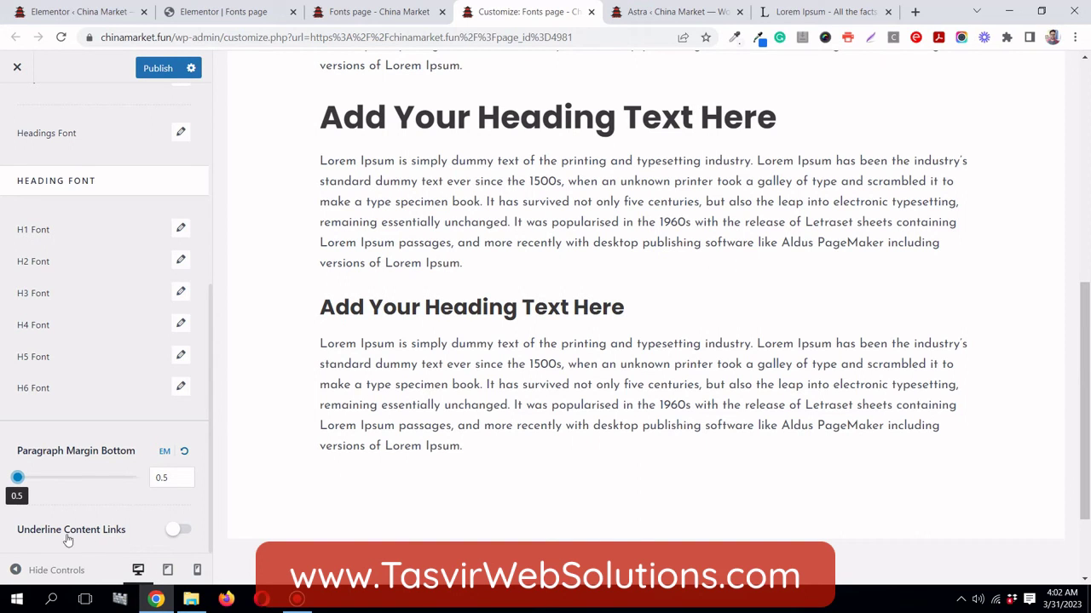
{"action": "scroll", "coordinate": [464, 463], "scroll_direction": "up", "scroll_amount": 10}
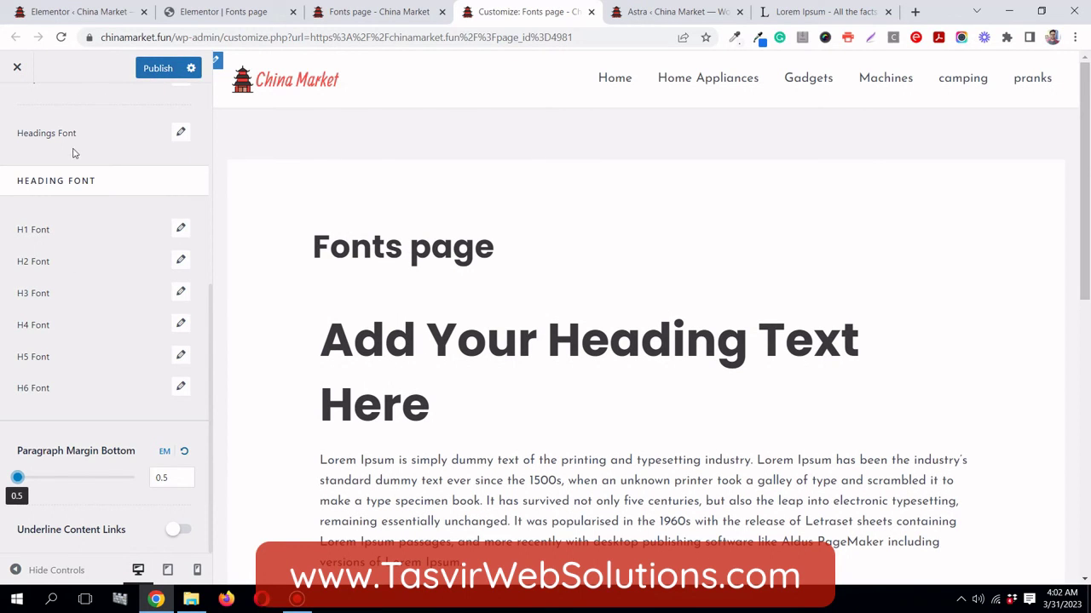
{"action": "scroll", "coordinate": [73, 154], "scroll_direction": "up", "scroll_amount": 4}
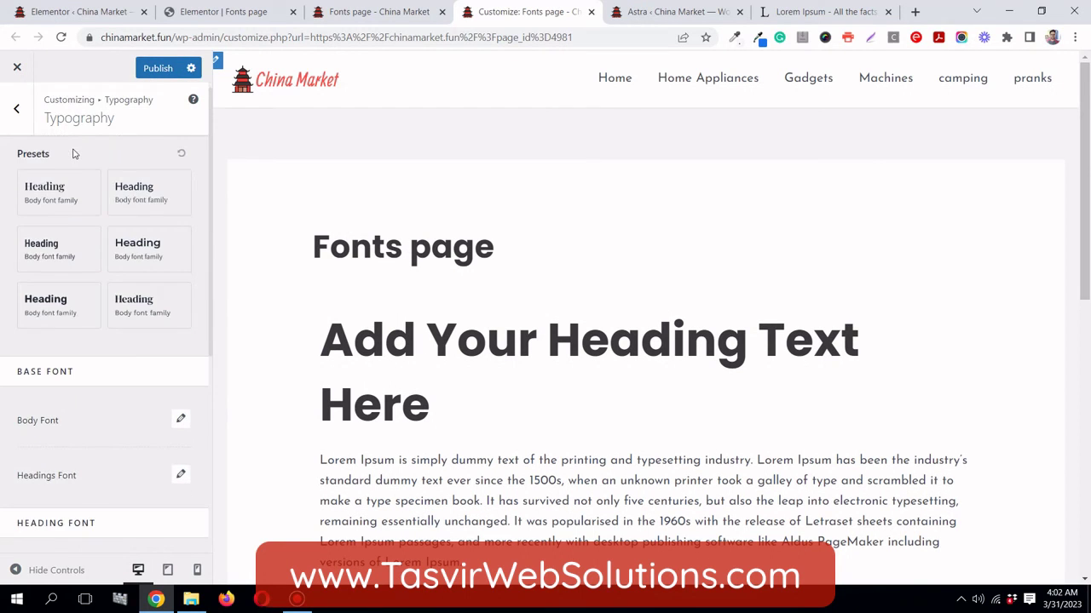
{"action": "left_click", "coordinate": [16, 108]}
{"action": "scroll", "coordinate": [470, 210], "scroll_direction": "down", "scroll_amount": 3}
- In Colors, set the Heading (H1-H6) colour to red
{"action": "left_click", "coordinate": [184, 191]}
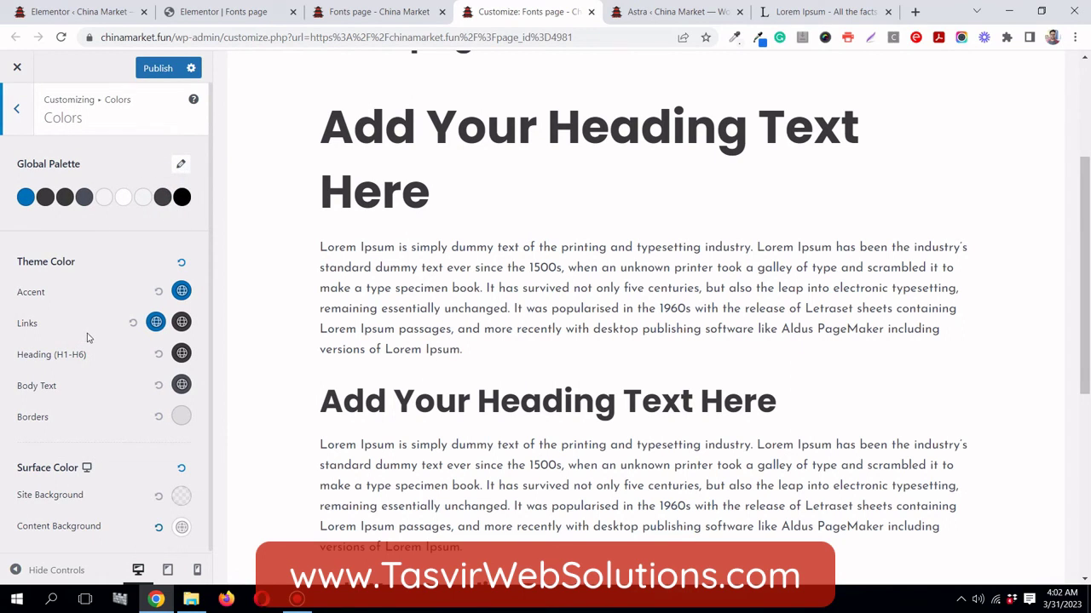
{"action": "left_click", "coordinate": [181, 354]}
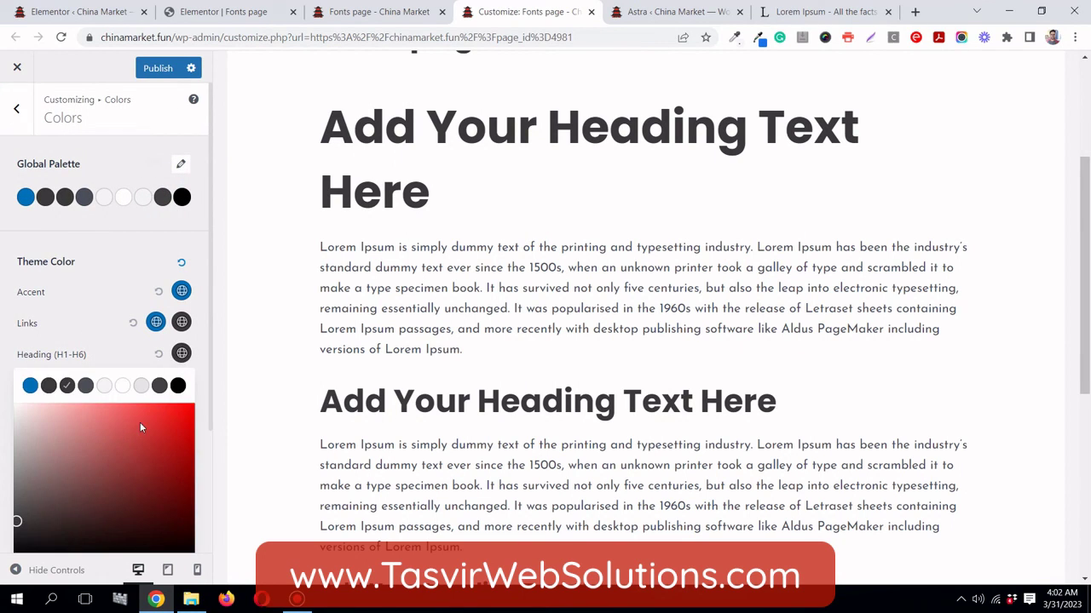
{"action": "left_click_drag", "start_coordinate": [140, 422], "coordinate": [199, 401]}
{"action": "left_click", "coordinate": [145, 345]}
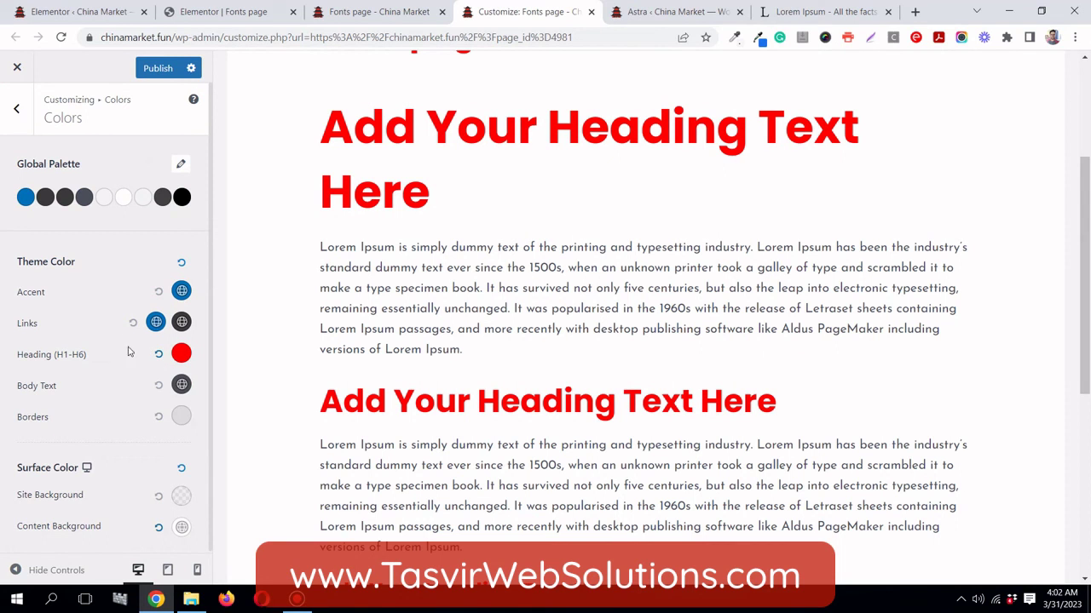
- Set the Body Text colour to the blue first global palette swatch
{"action": "left_click", "coordinate": [182, 385]}
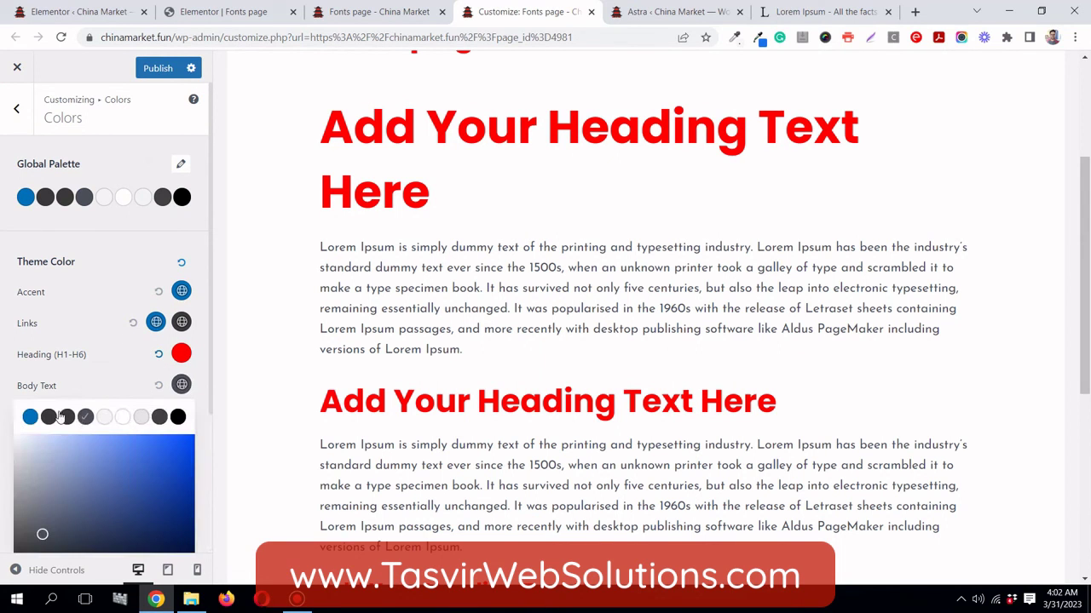
{"action": "left_click", "coordinate": [30, 417]}
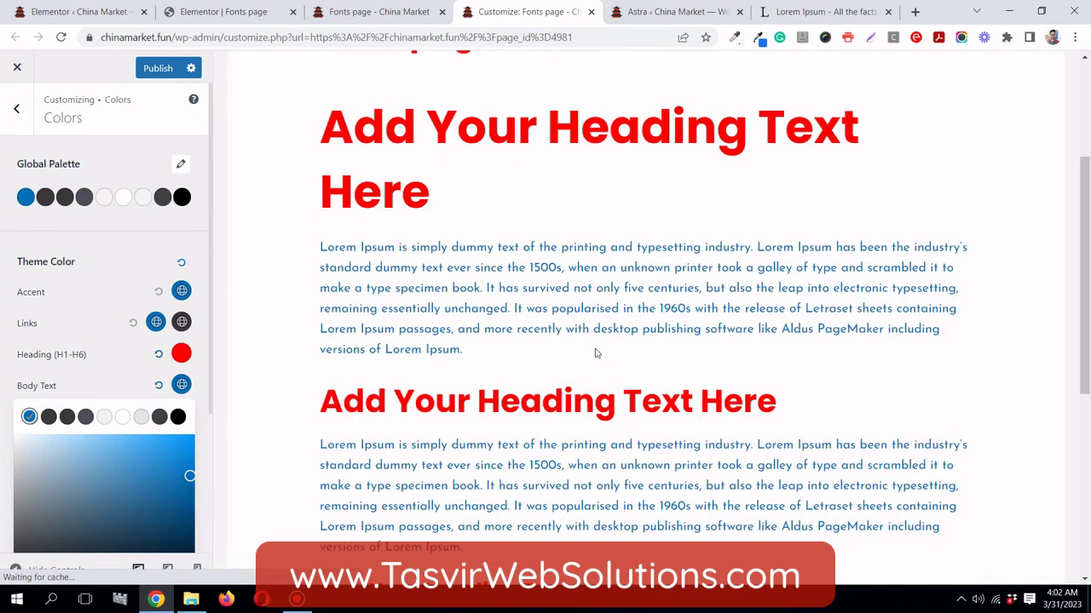
{"action": "scroll", "coordinate": [558, 316], "scroll_direction": "down", "scroll_amount": 3}
{"action": "scroll", "coordinate": [558, 316], "scroll_direction": "down", "scroll_amount": 2}
{"action": "scroll", "coordinate": [558, 316], "scroll_direction": "up", "scroll_amount": 5}
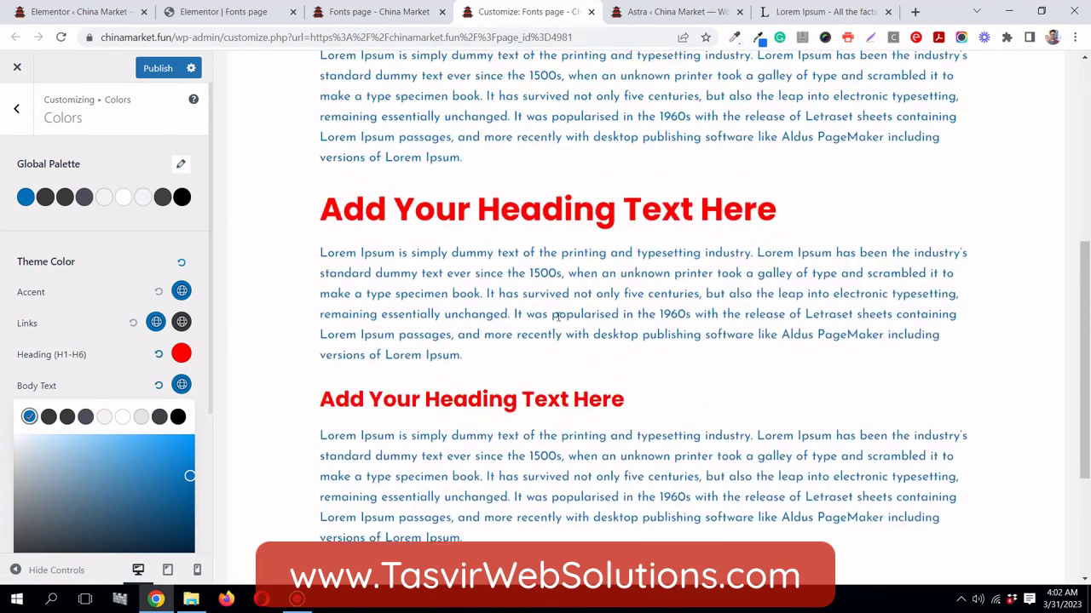
{"action": "left_click", "coordinate": [143, 268]}
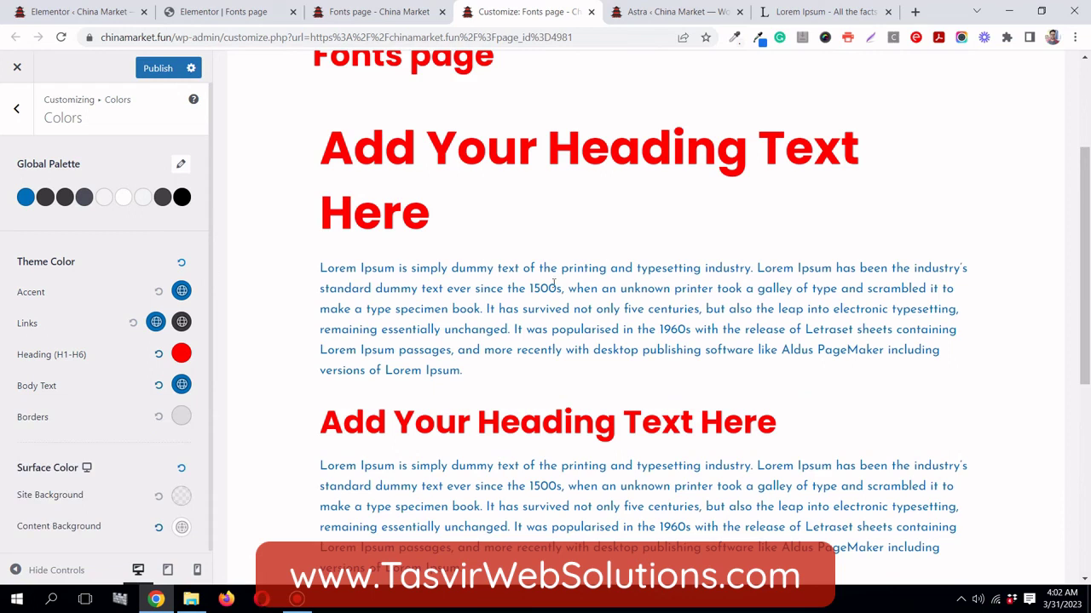
{"action": "scroll", "coordinate": [538, 295], "scroll_direction": "down", "scroll_amount": 3}
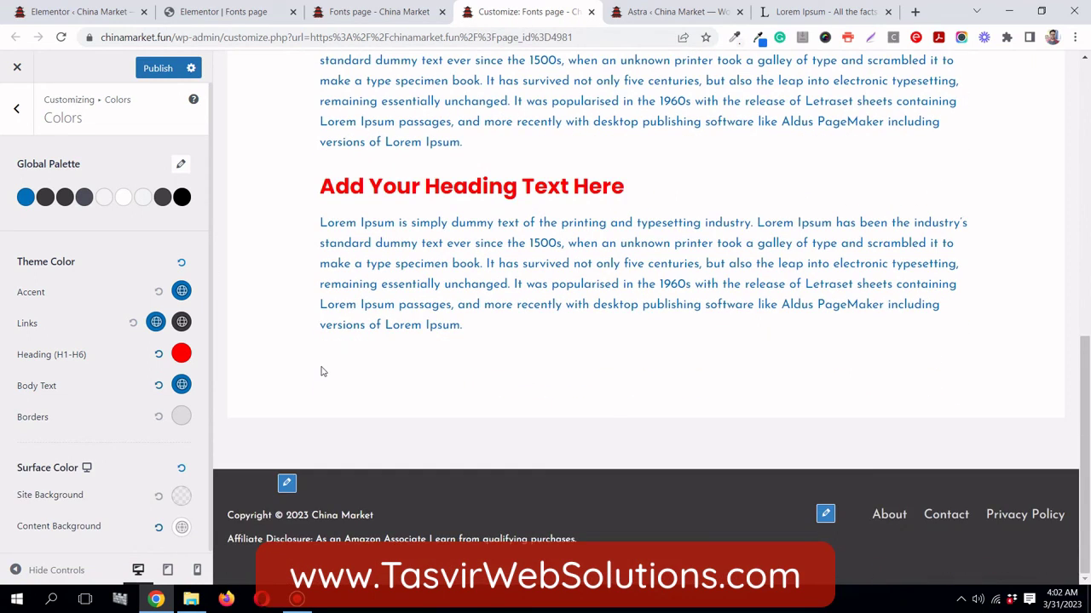
{"action": "scroll", "coordinate": [328, 362], "scroll_direction": "up", "scroll_amount": 3}
{"action": "scroll", "coordinate": [328, 362], "scroll_direction": "up", "scroll_amount": 3}
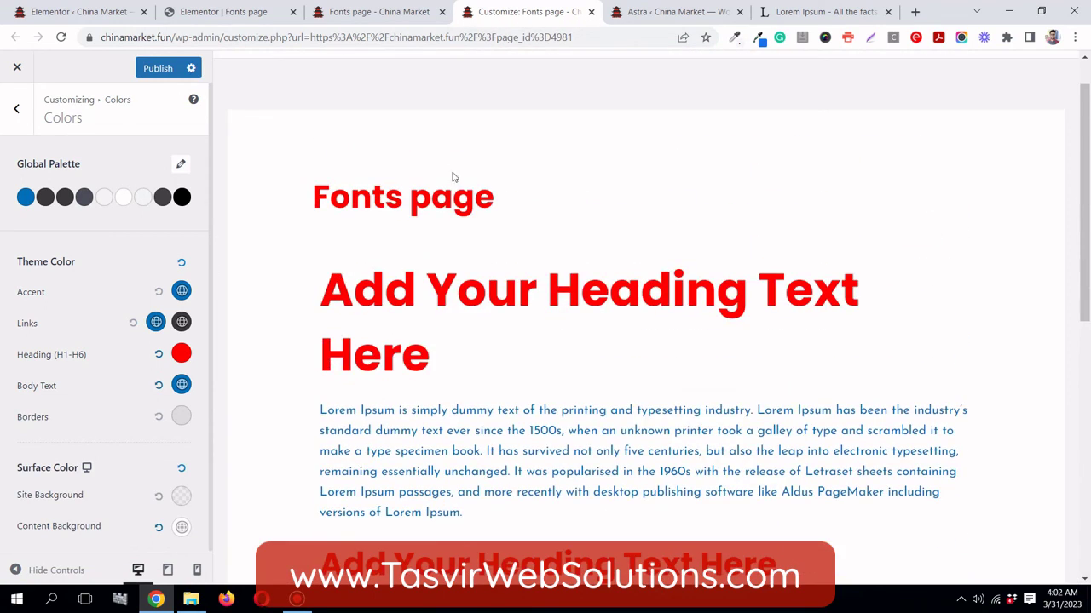